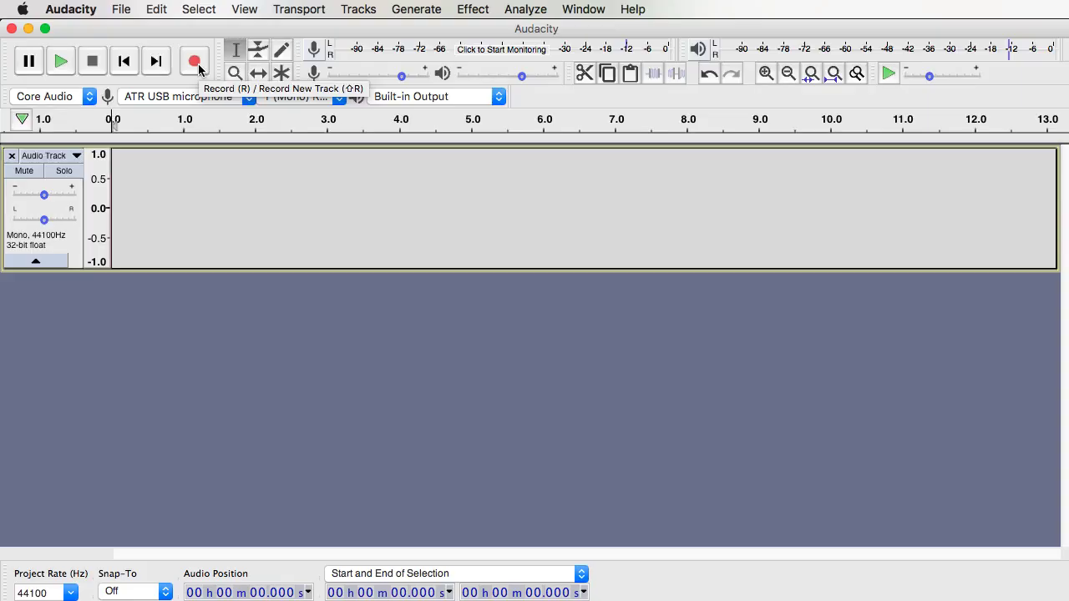
Record about 14.6 seconds of speech on the mono audio track and play back the first few seconds
left_click(199, 69)
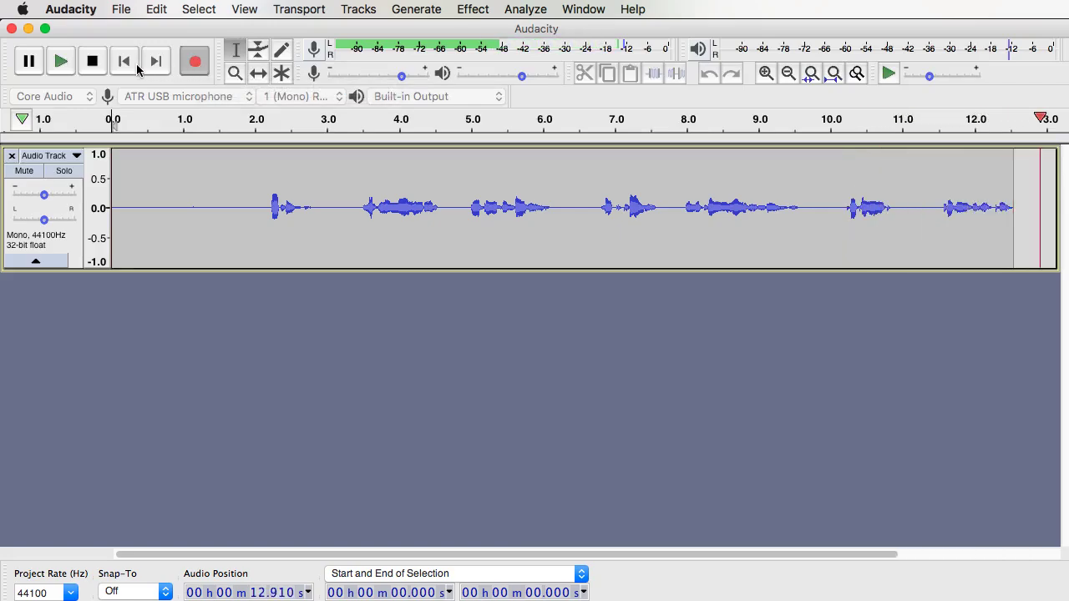
left_click(99, 66)
left_click(93, 61)
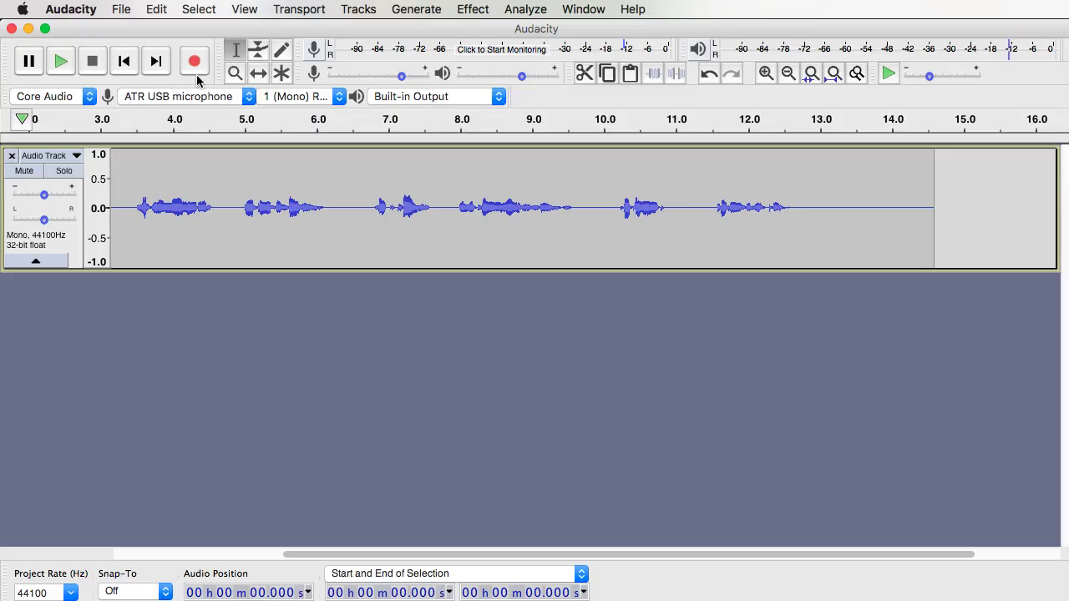
left_click(71, 63)
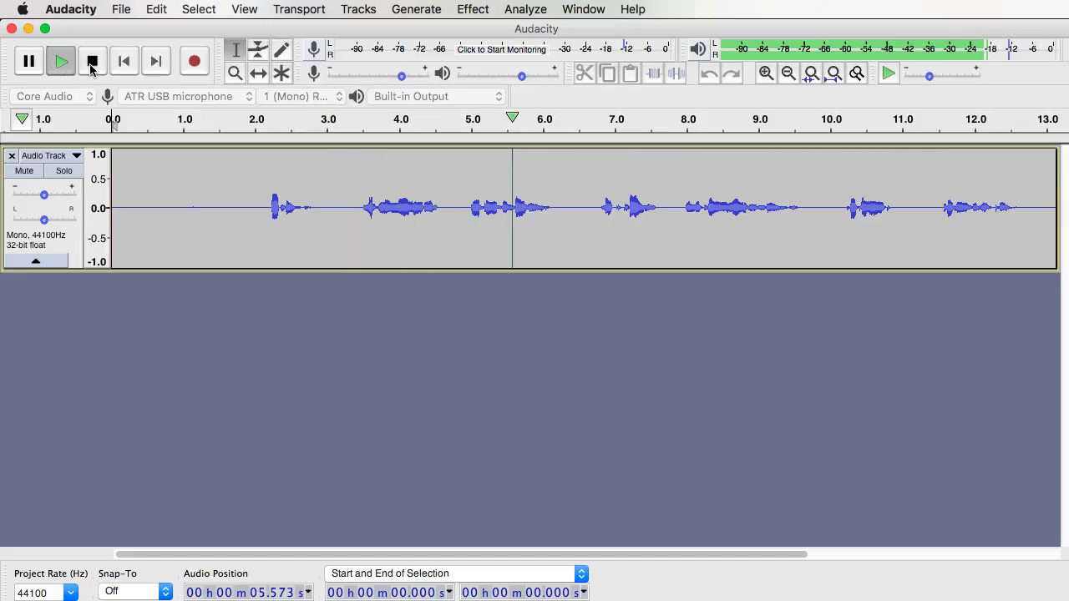
left_click(93, 68)
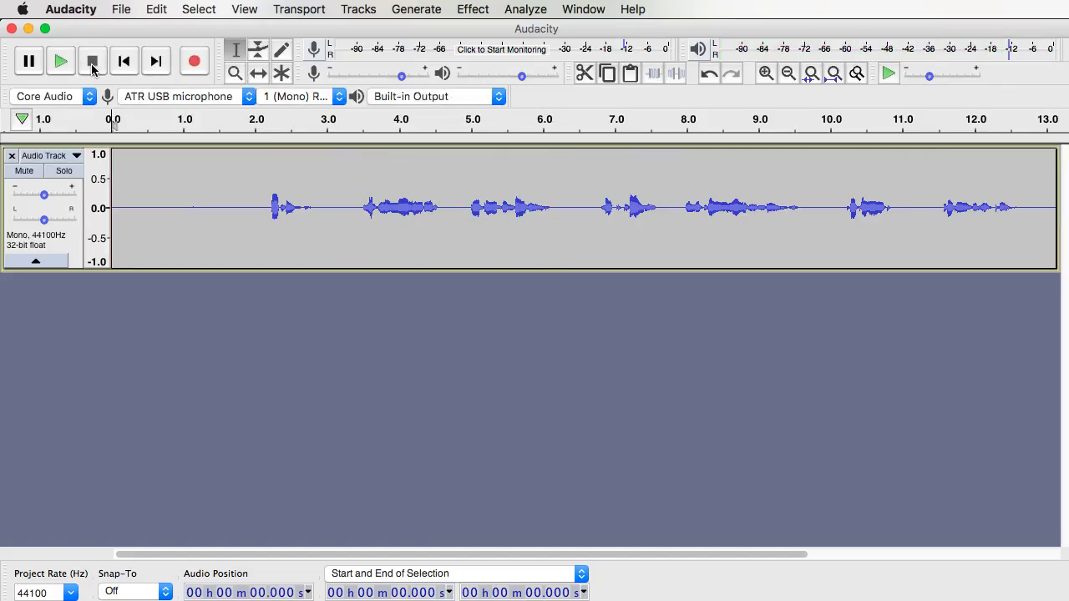
Try to run ACX Check on the recording without any audio selected
left_click(528, 10)
left_click(533, 12)
left_click(533, 12)
left_click(534, 115)
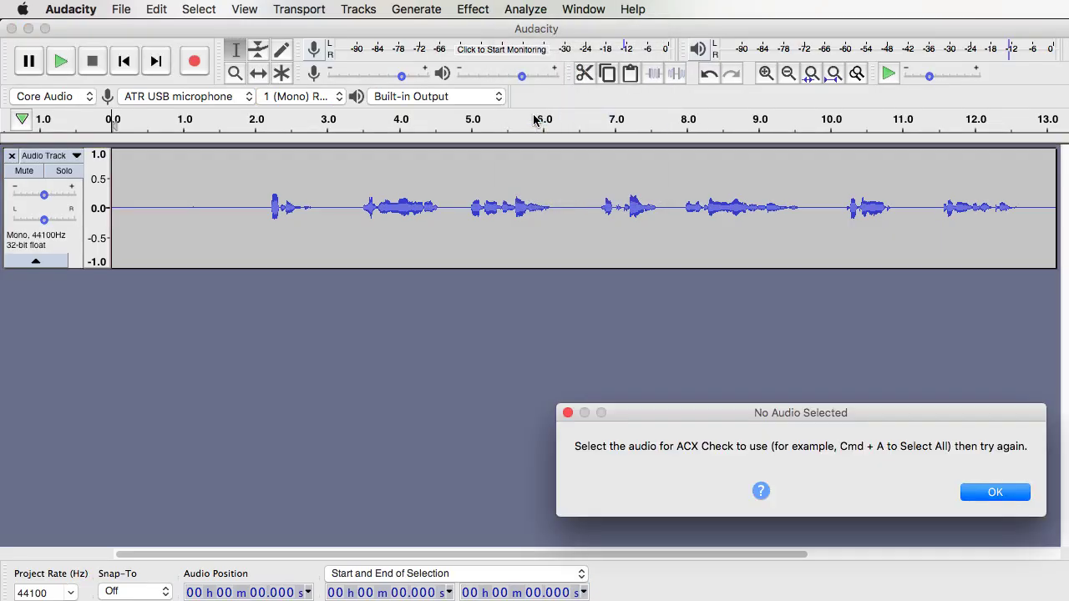
left_click(991, 500)
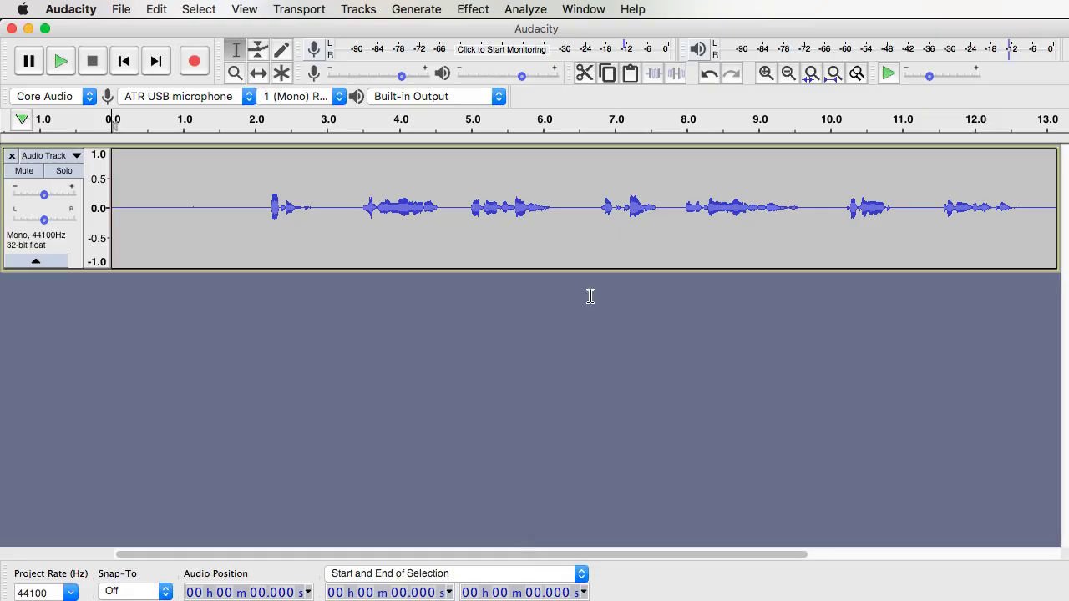
left_click(171, 177)
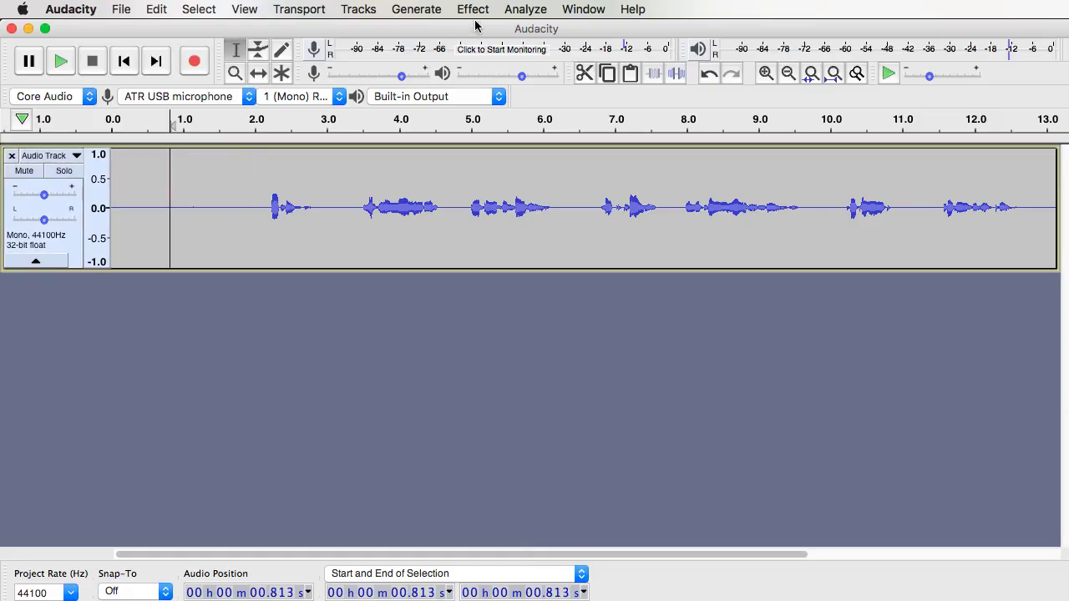
left_click(524, 10)
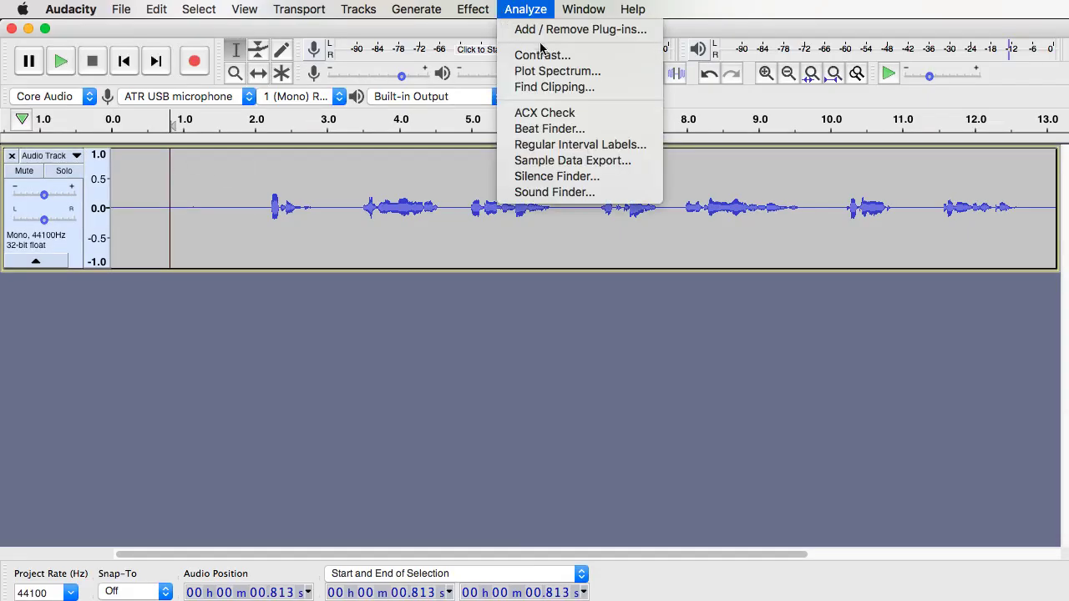
left_click(544, 110)
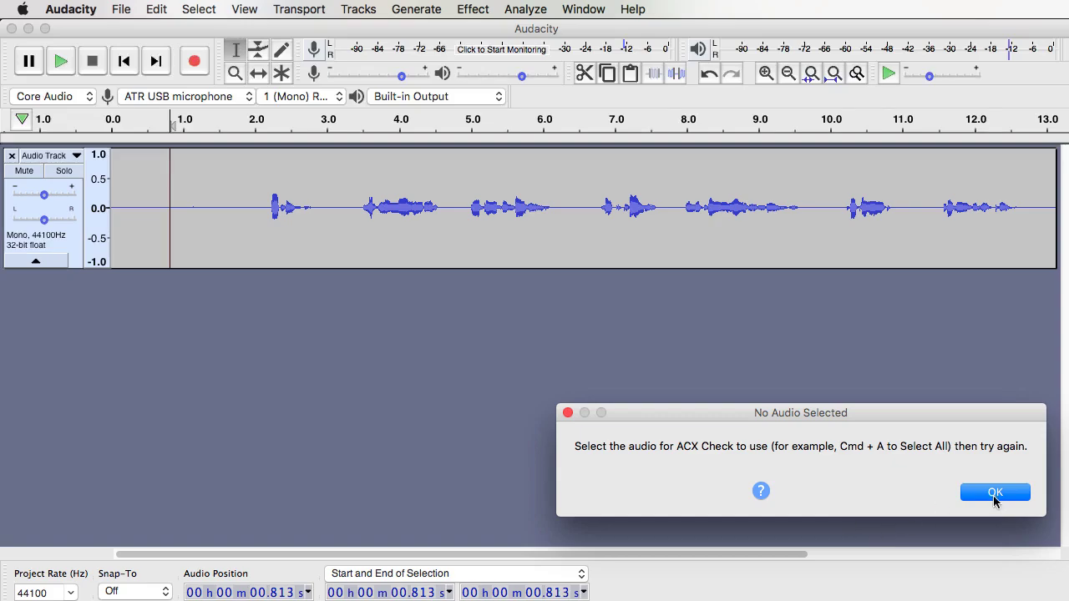
left_click(996, 493)
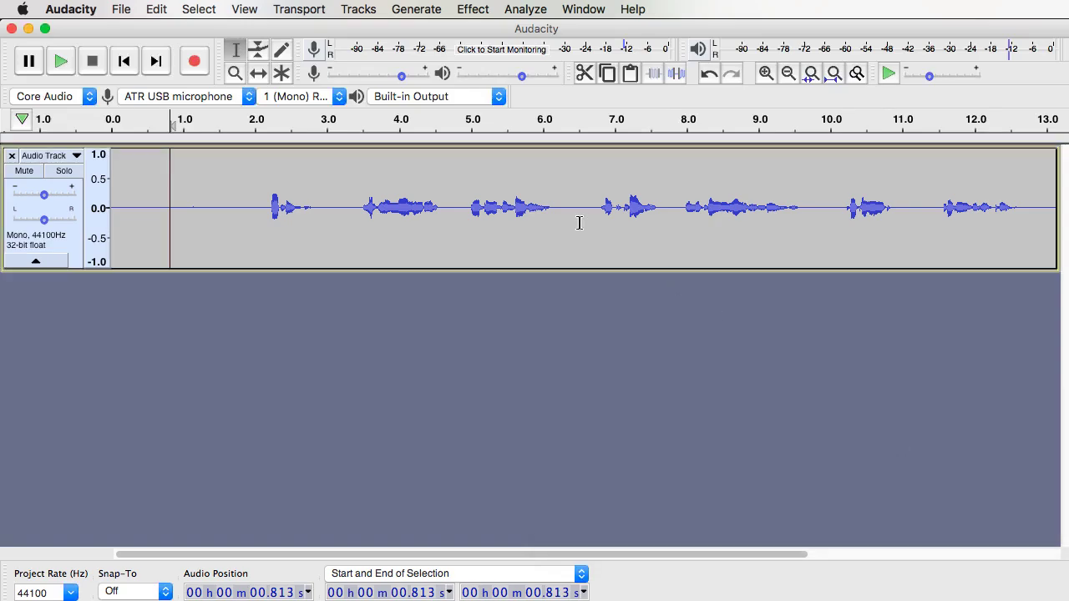
Select the entire recording and run ACX Check on it to review its peak, RMS and noise floor levels
left_click(522, 201)
key("super+a")
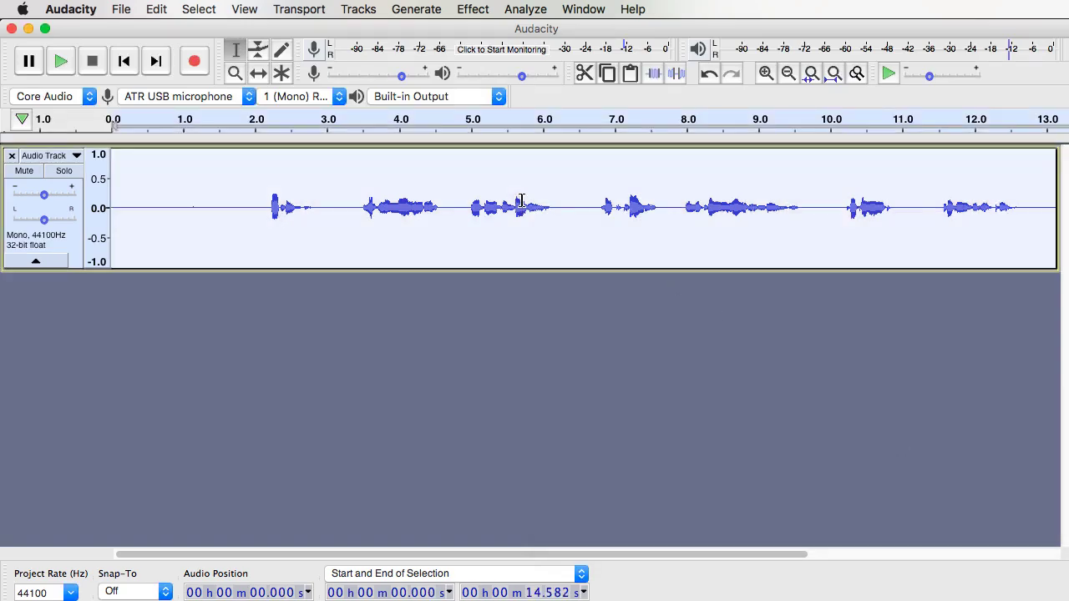
left_click(539, 10)
left_click(538, 112)
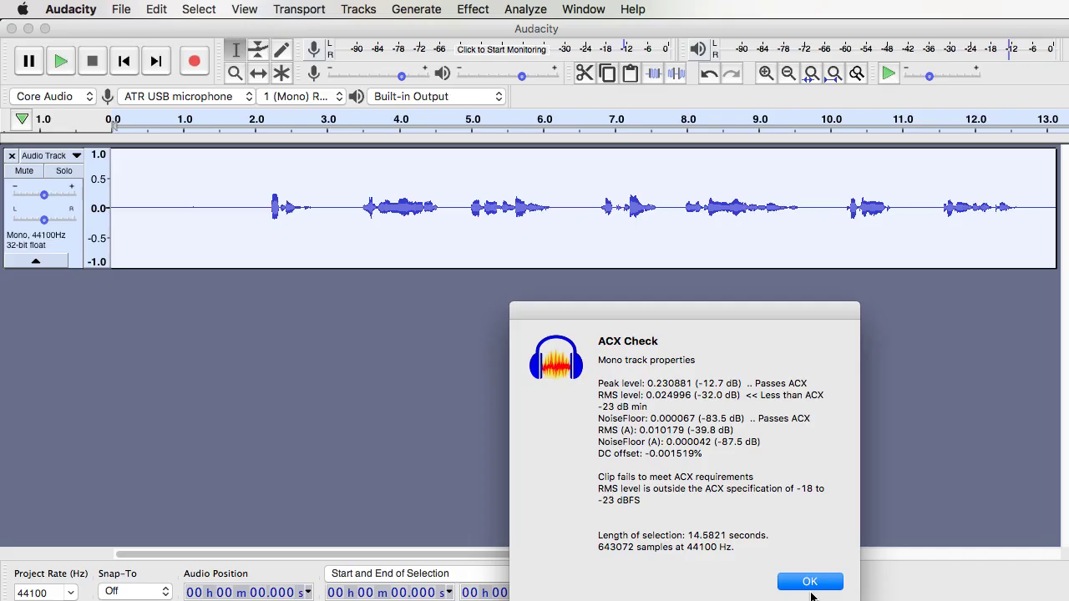
left_click(802, 579)
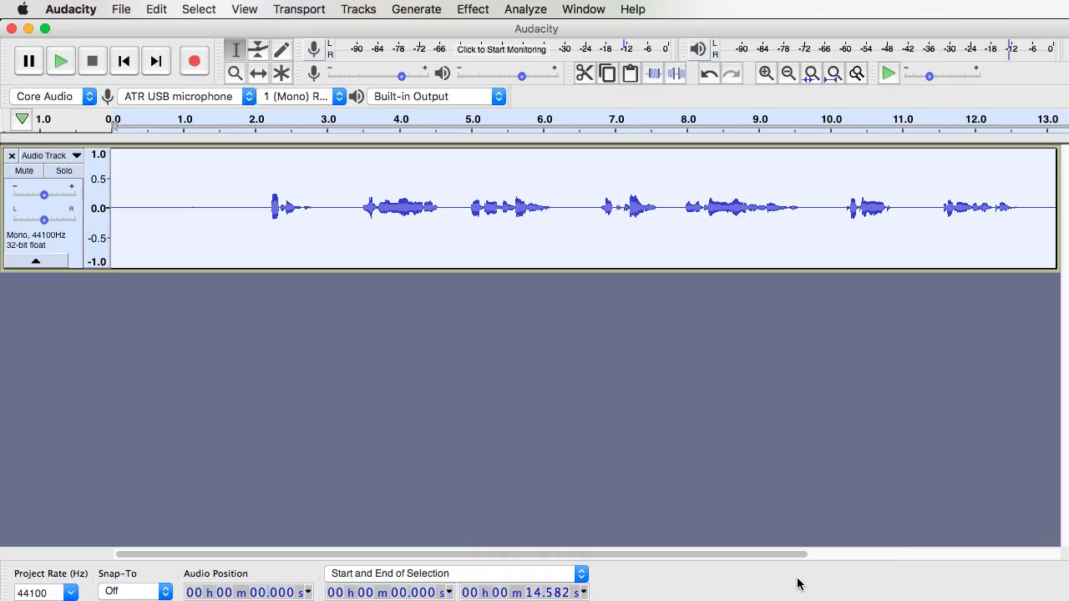
Shorten the silence before the first word by deleting about 0.86 to 2.15 s and another short stretch from about 0.48 s
left_click(239, 199)
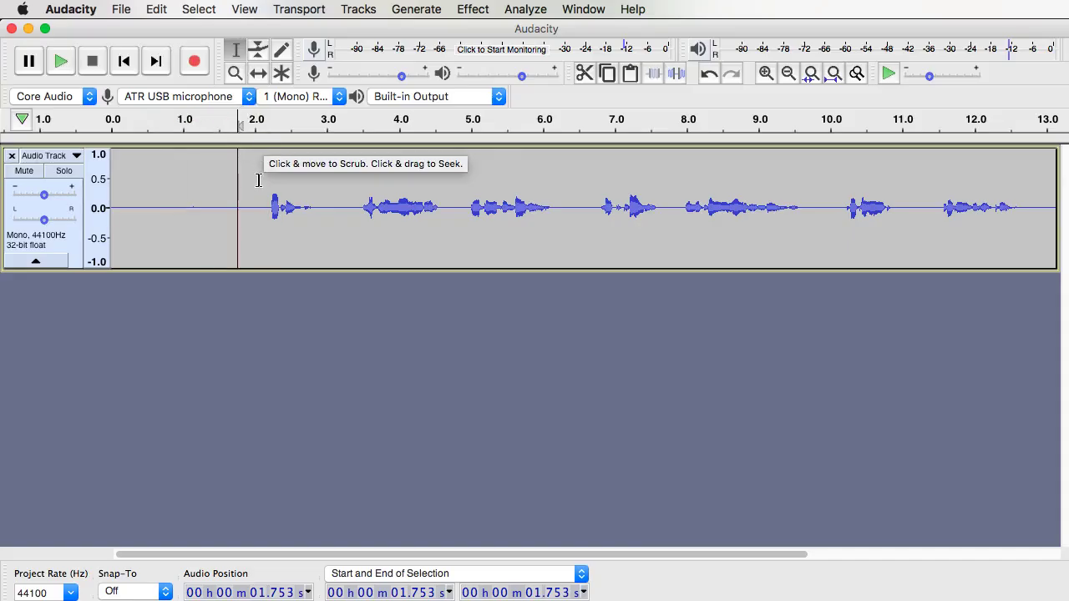
left_click_drag(261, 200, 49, 192)
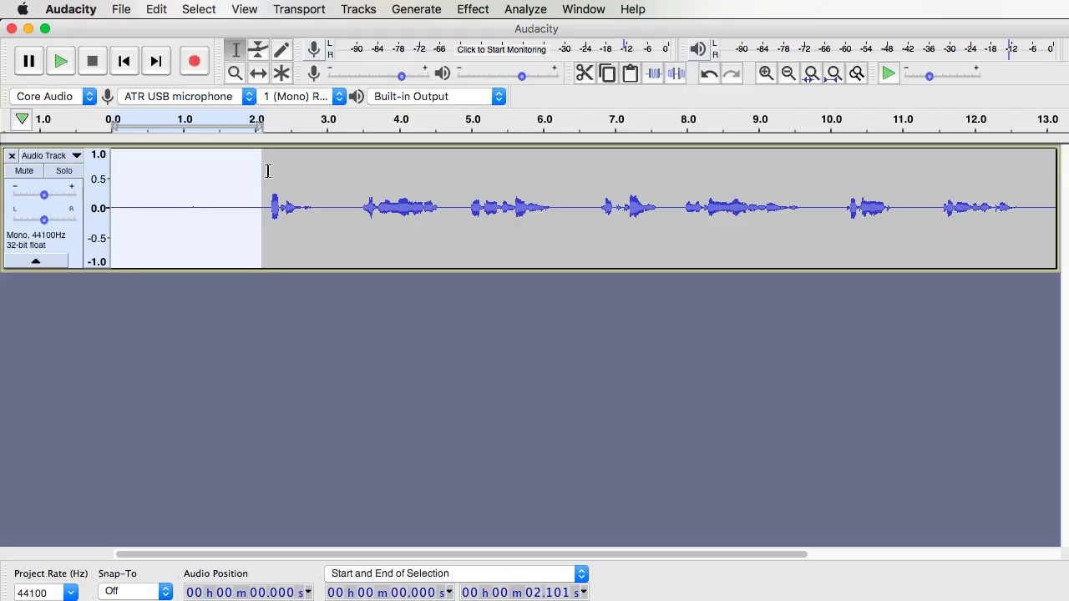
left_click(214, 163)
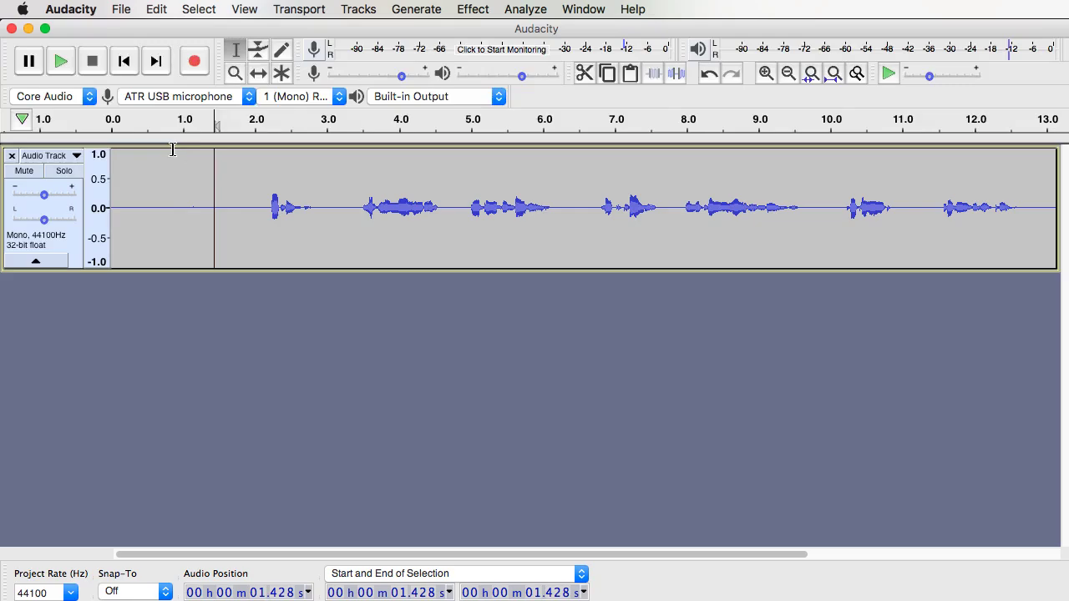
left_click_drag(172, 151, 266, 167)
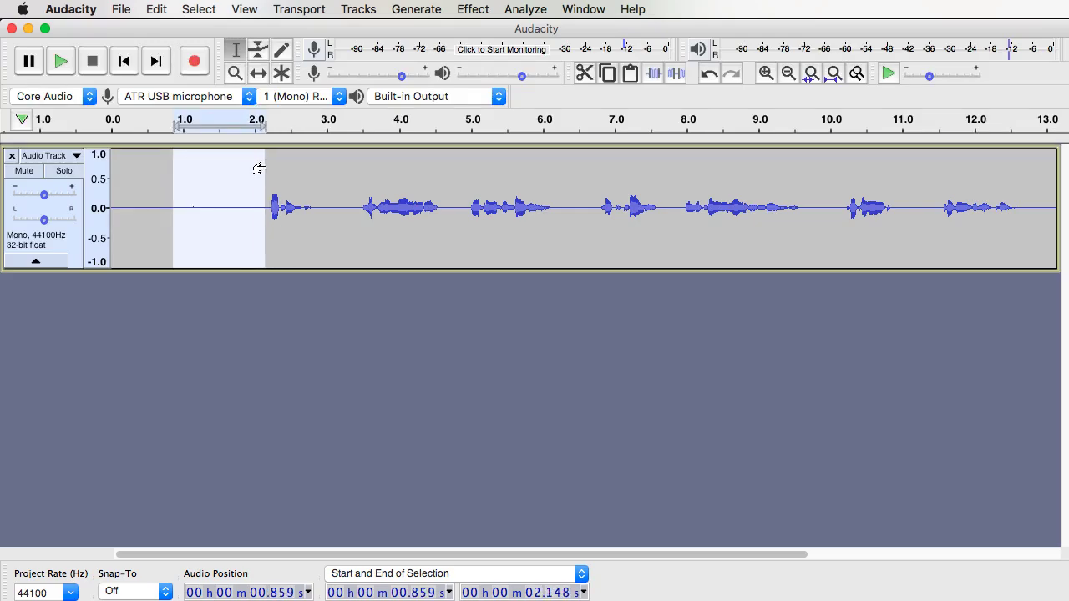
key("Delete")
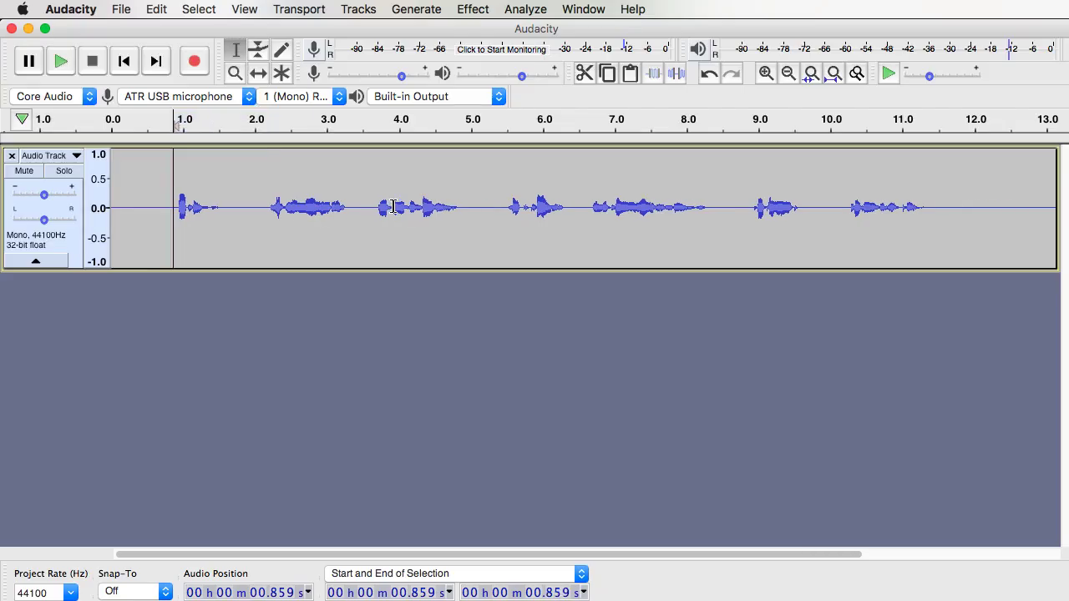
left_click(154, 152)
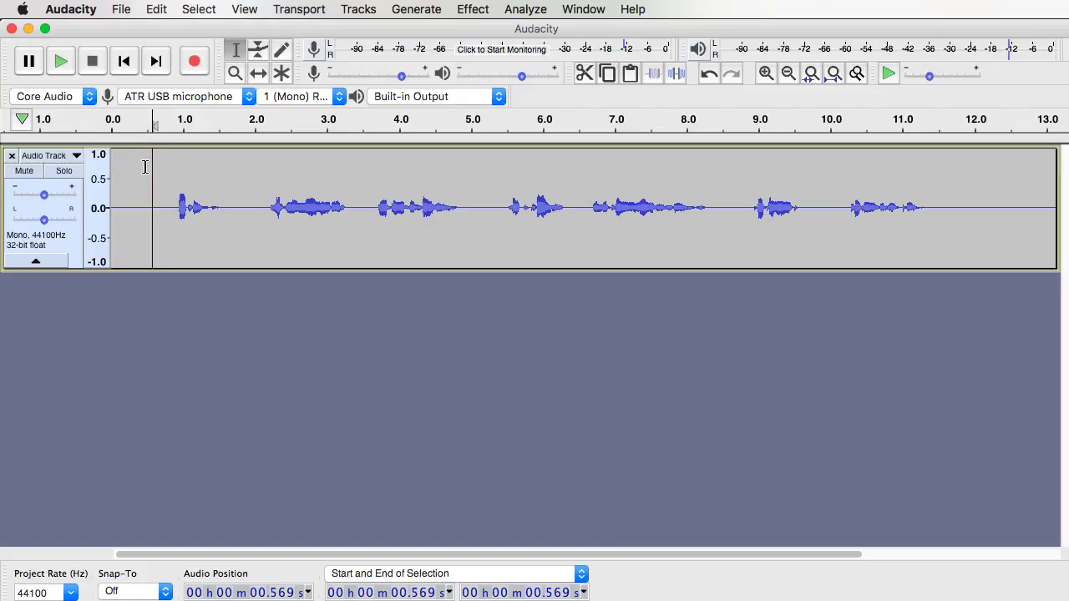
left_click_drag(146, 171, 158, 171)
key("Delete")
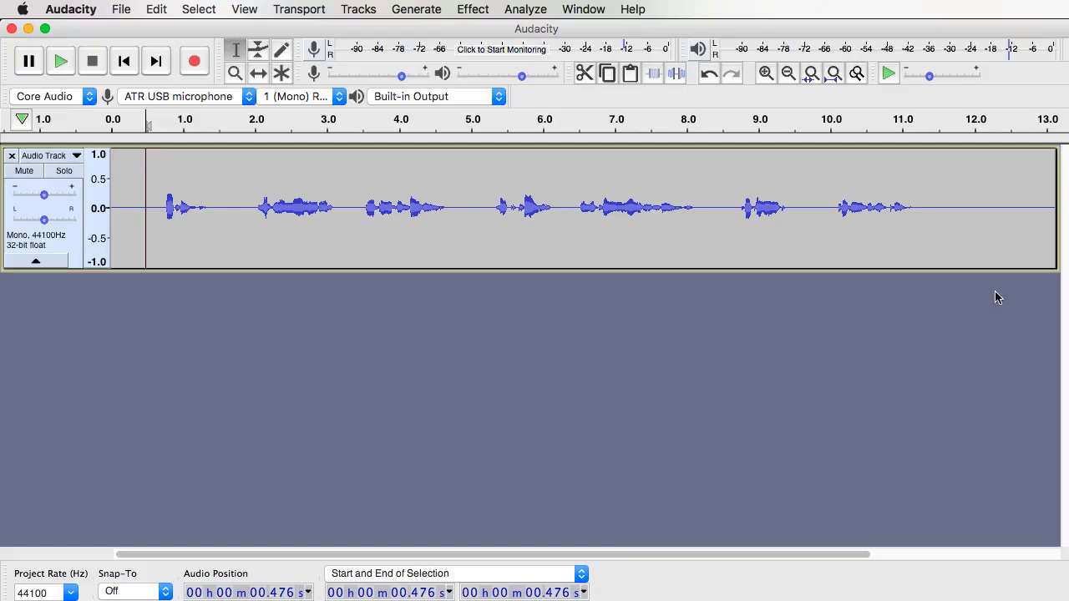
Delete the trailing silence after the last word, from about 11.19 s to the end of the recording
scroll(938, 239, "right", 3)
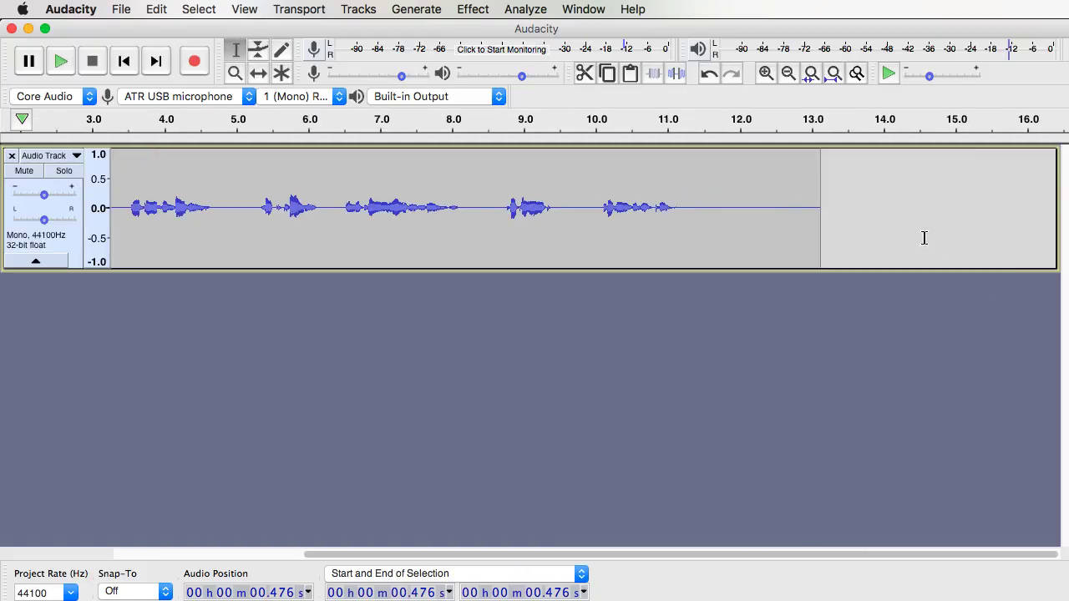
left_click_drag(681, 193, 827, 201)
key("Delete")
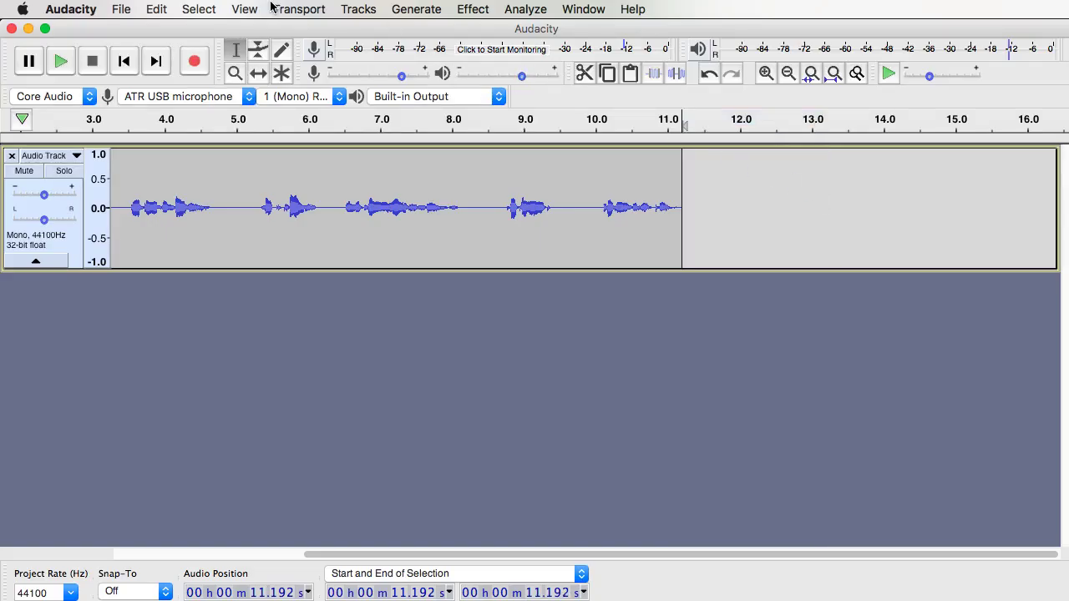
Generate 4 seconds of silence at the end of the speech, starting at about 11.19 s, and clear the selection
left_click(431, 10)
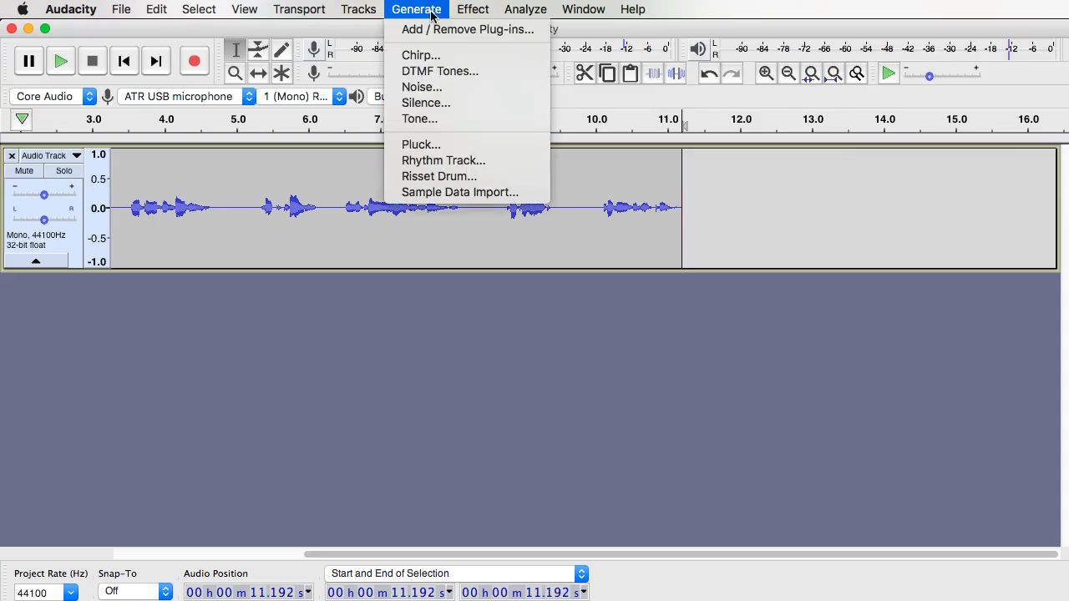
left_click(424, 103)
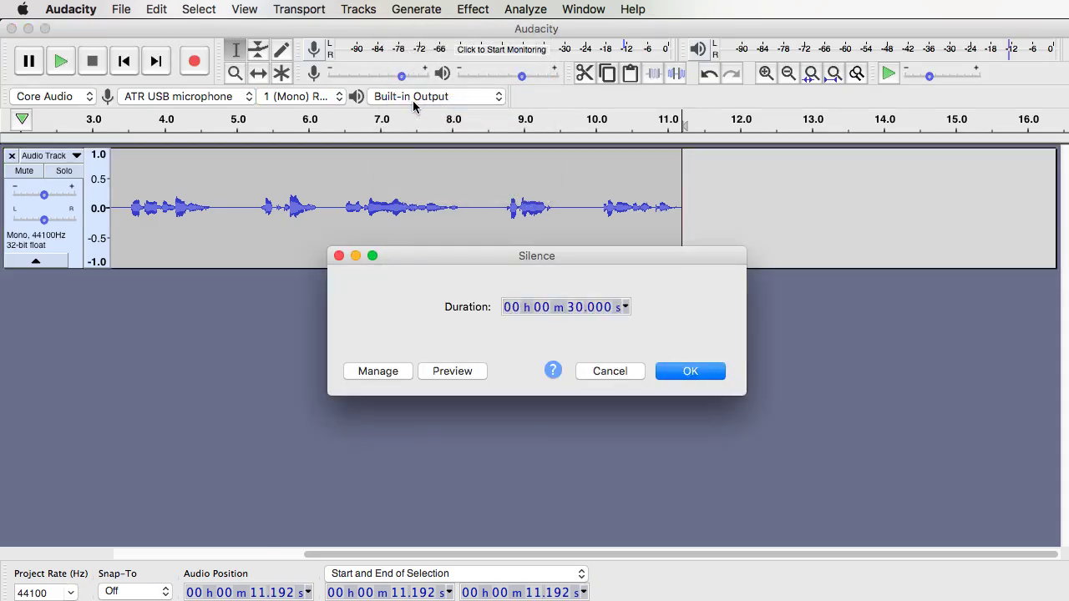
left_click(577, 310)
type("4")
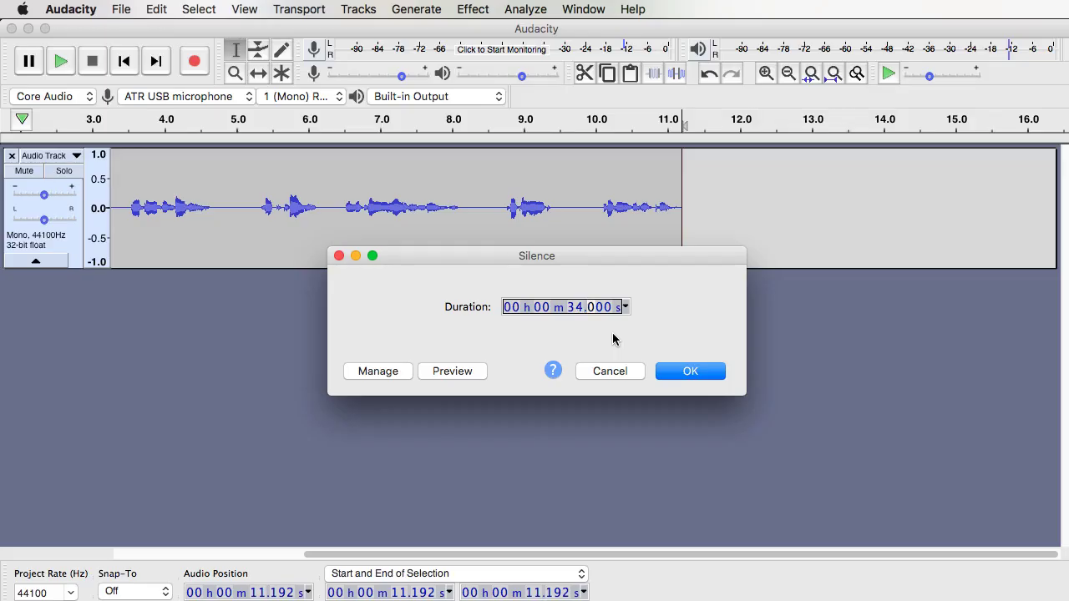
left_click(573, 308)
type("0")
left_click(677, 374)
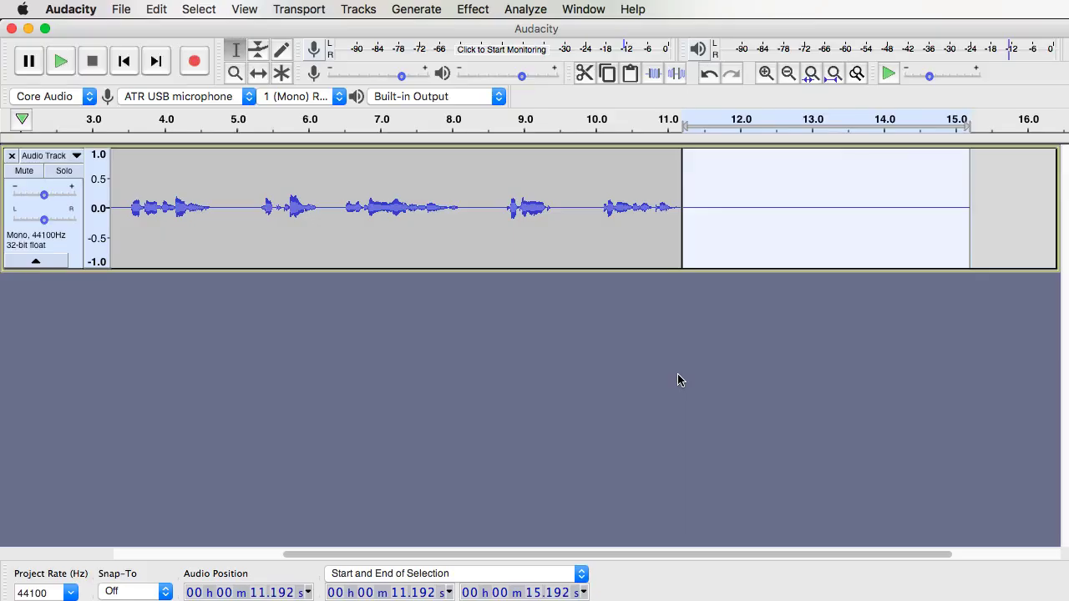
left_click(790, 217)
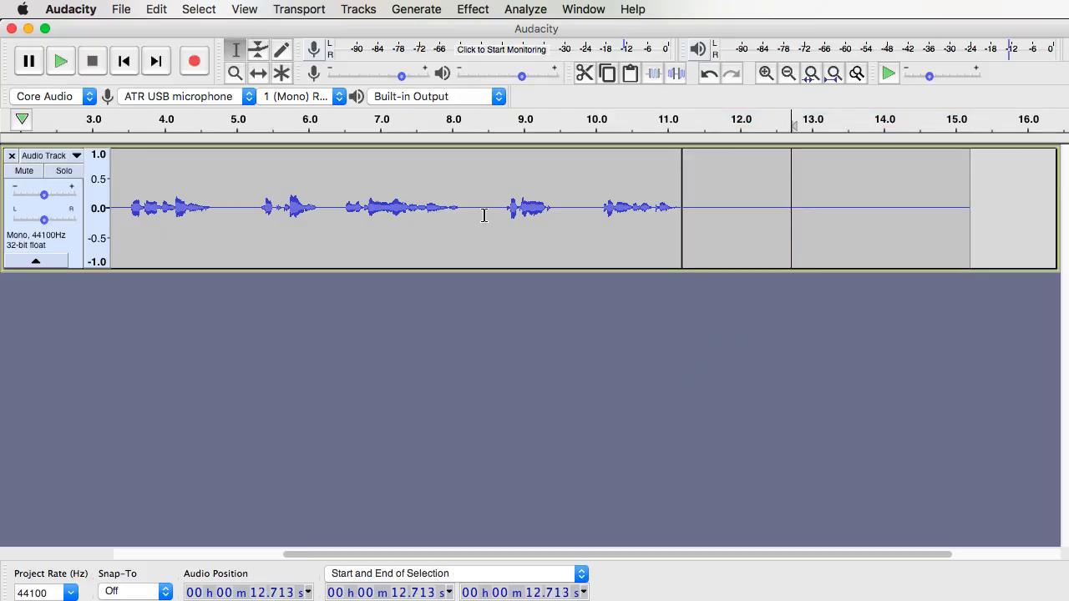
Try to apply the Limiter effect without any audio selected
left_click(535, 15)
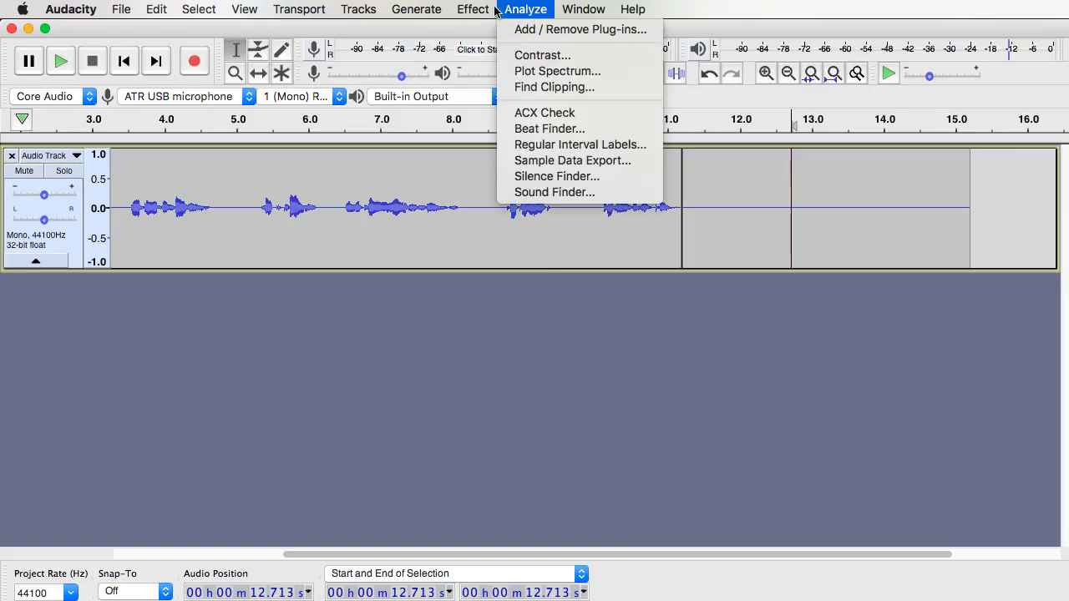
mouse_move(484, 10)
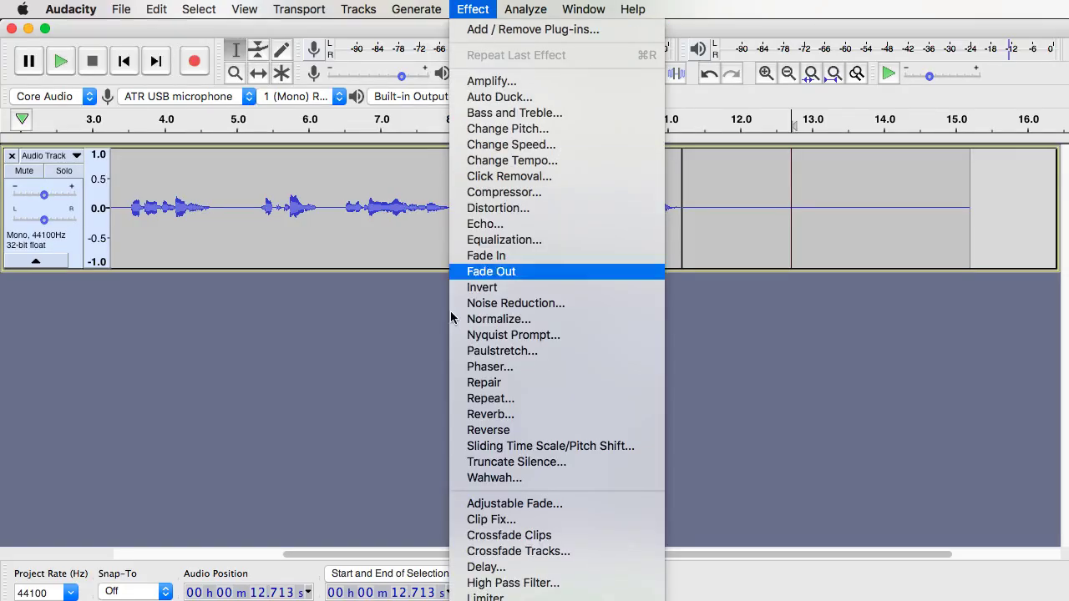
left_click(487, 597)
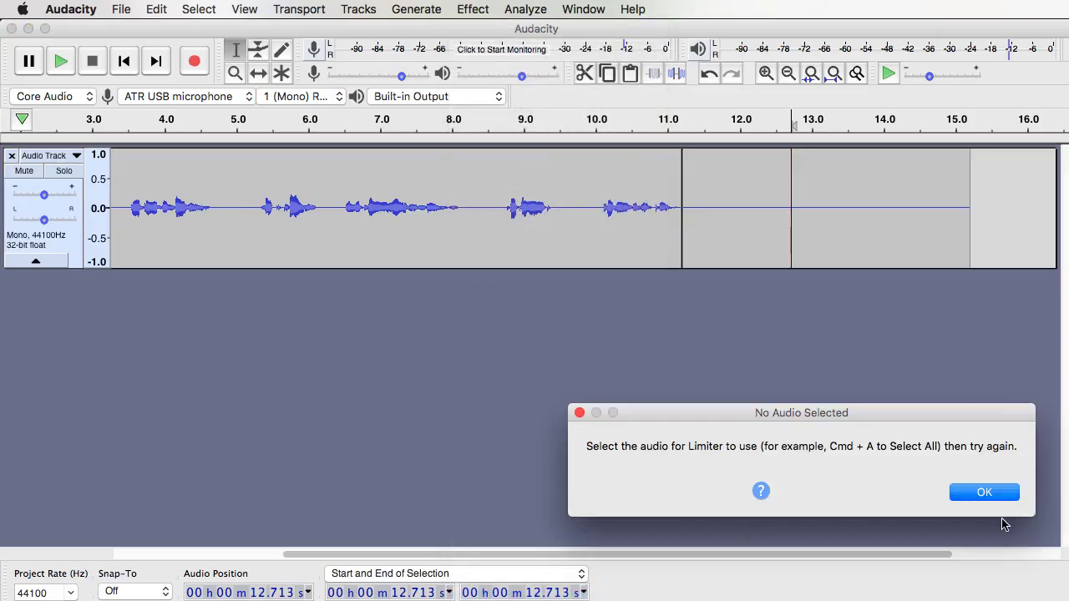
left_click(996, 495)
Select the speech clip from the track start to about 11.19 s and view the Limiter settings without applying them
double_click(795, 227)
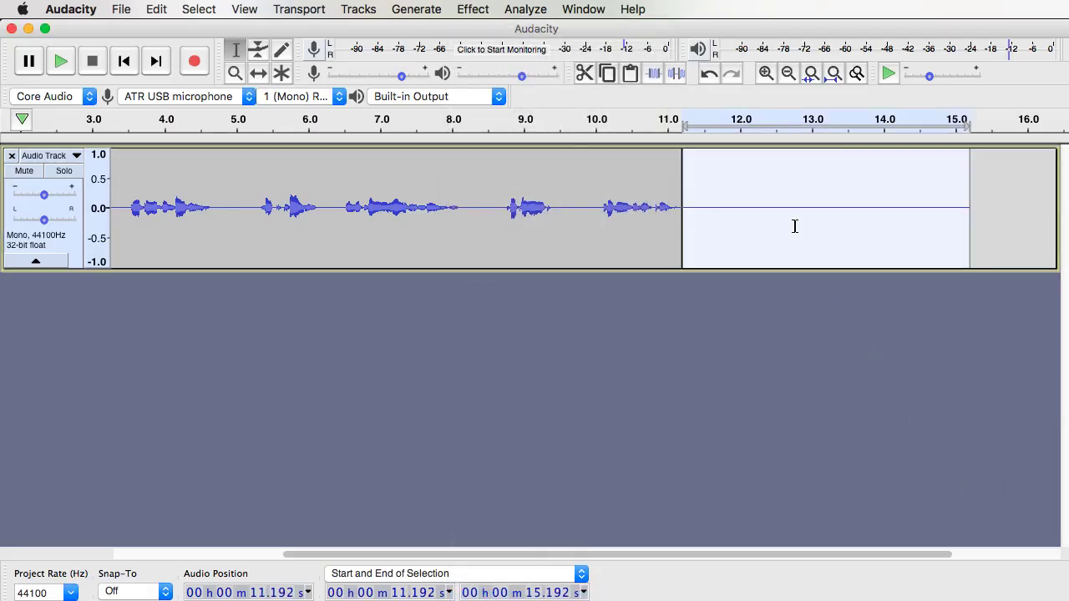
double_click(547, 149)
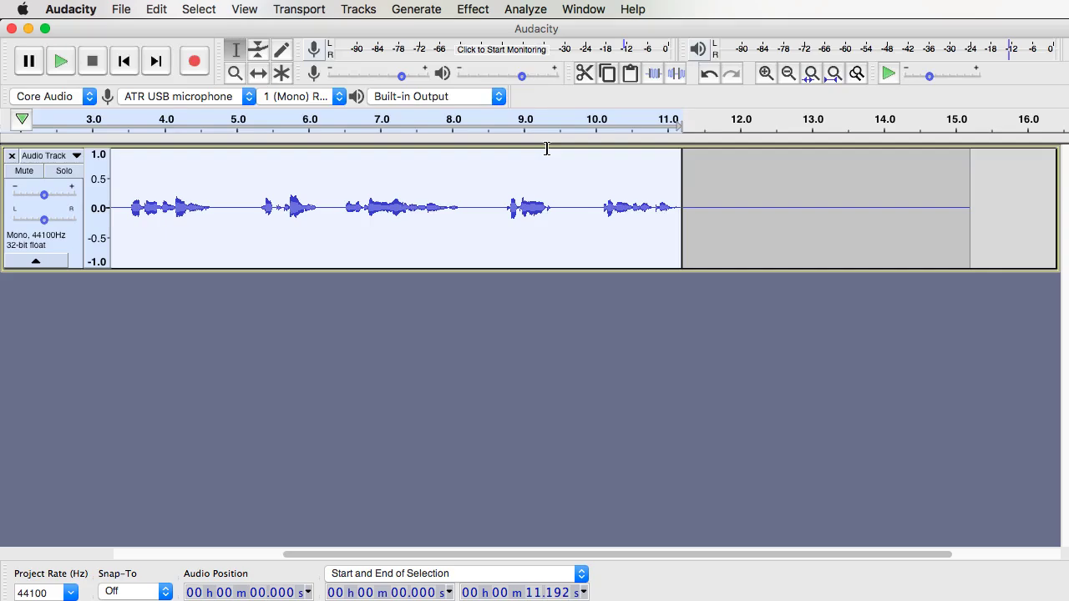
left_click(488, 7)
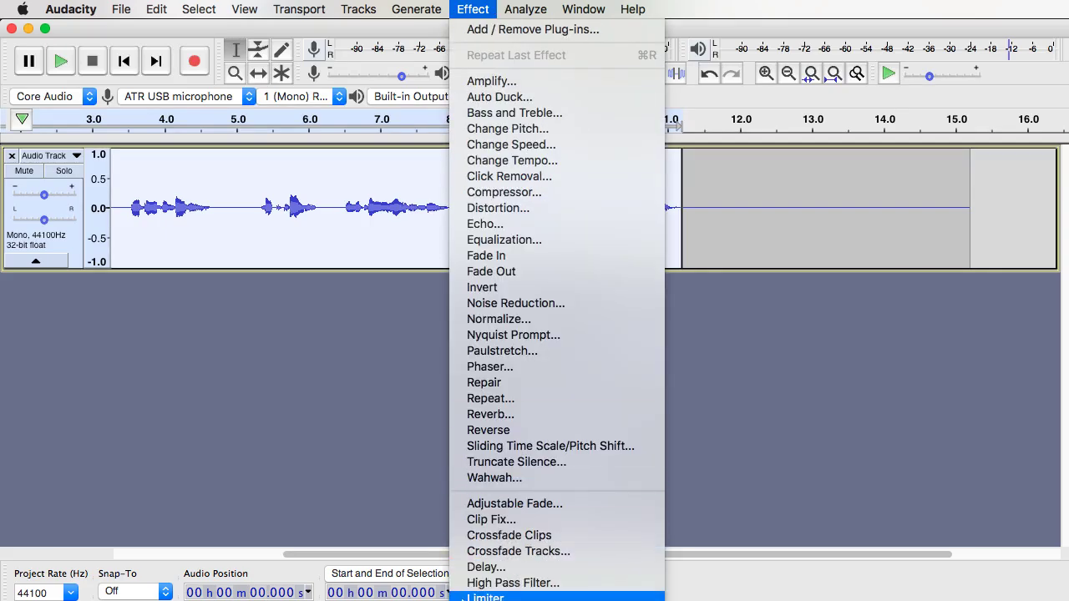
left_click(483, 597)
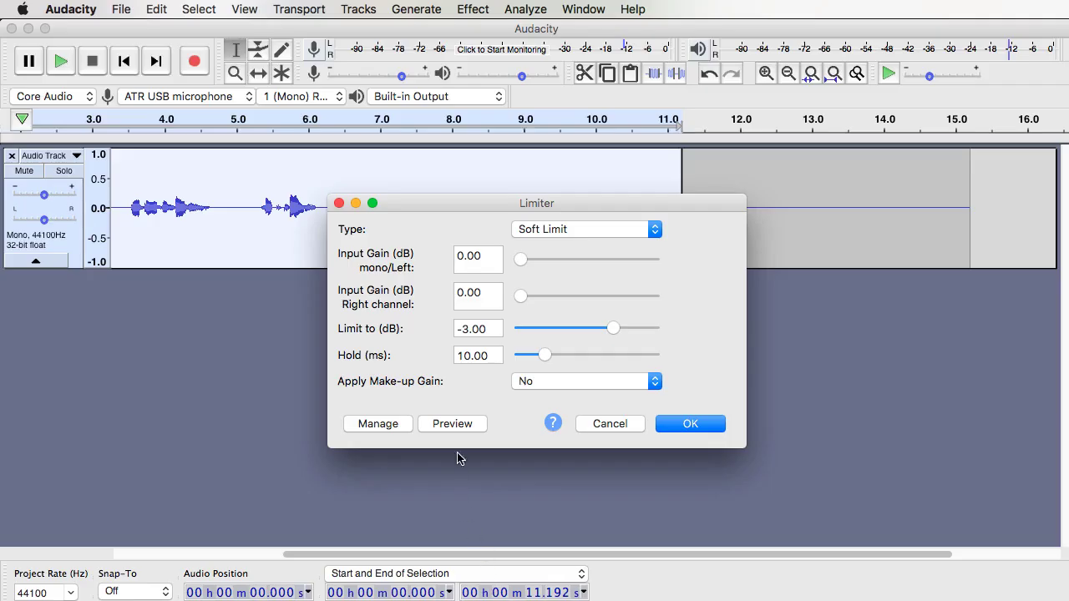
left_click(596, 424)
Apply RMS Normalize at -21.0 dB to the selected speech clip
left_click(462, 7)
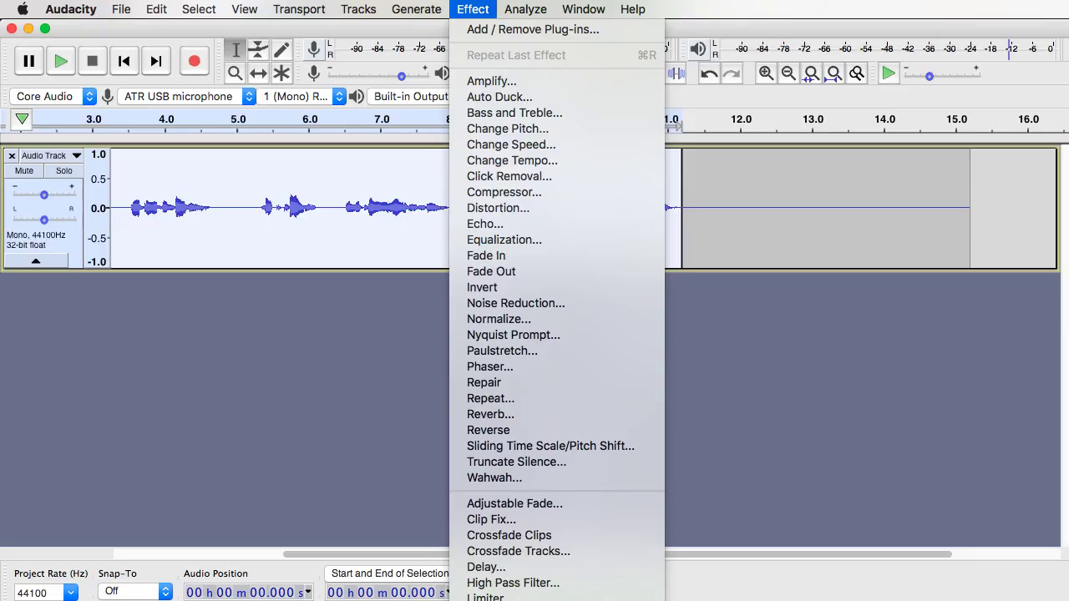
left_click(492, 589)
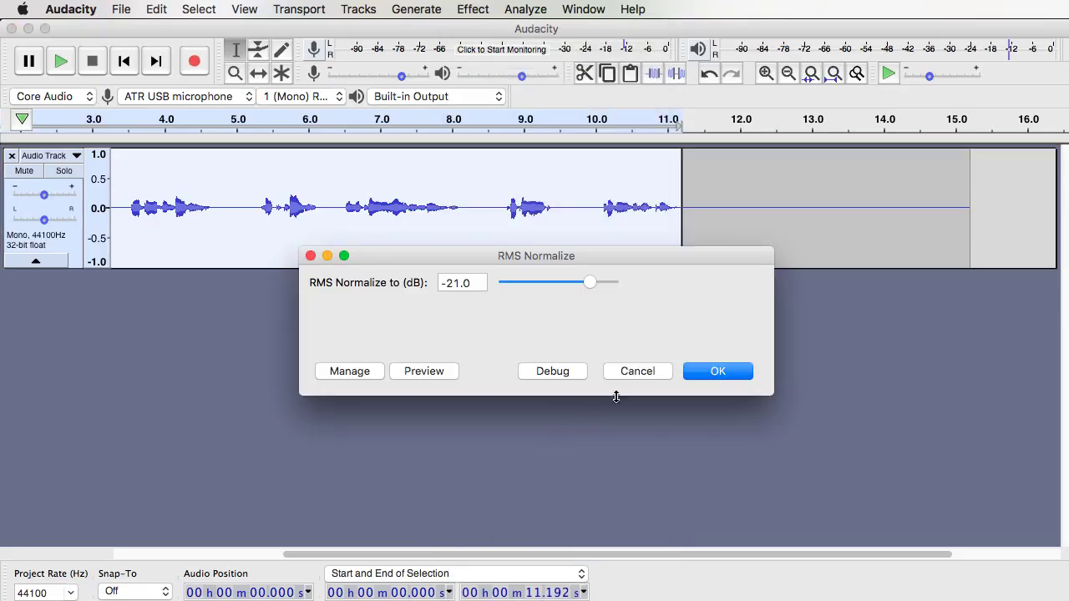
left_click(716, 373)
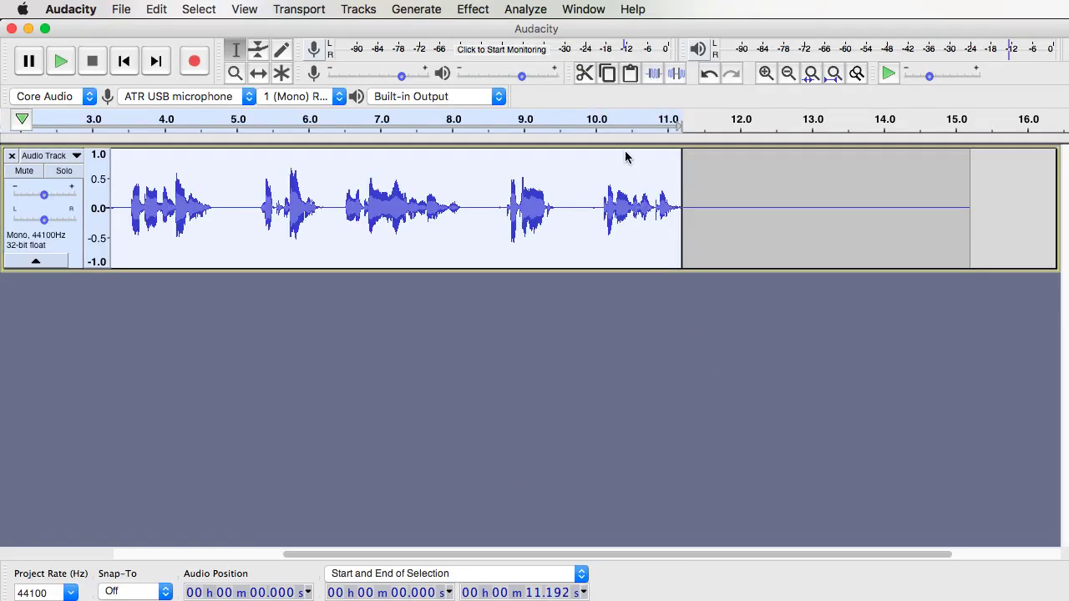
Apply the Limiter to the selected speech clip with Soft Limit, 0.00 dB input gain, a -3.00 dB limit, 10.00 ms hold and no make-up gain
left_click(410, 10)
mouse_move(515, 14)
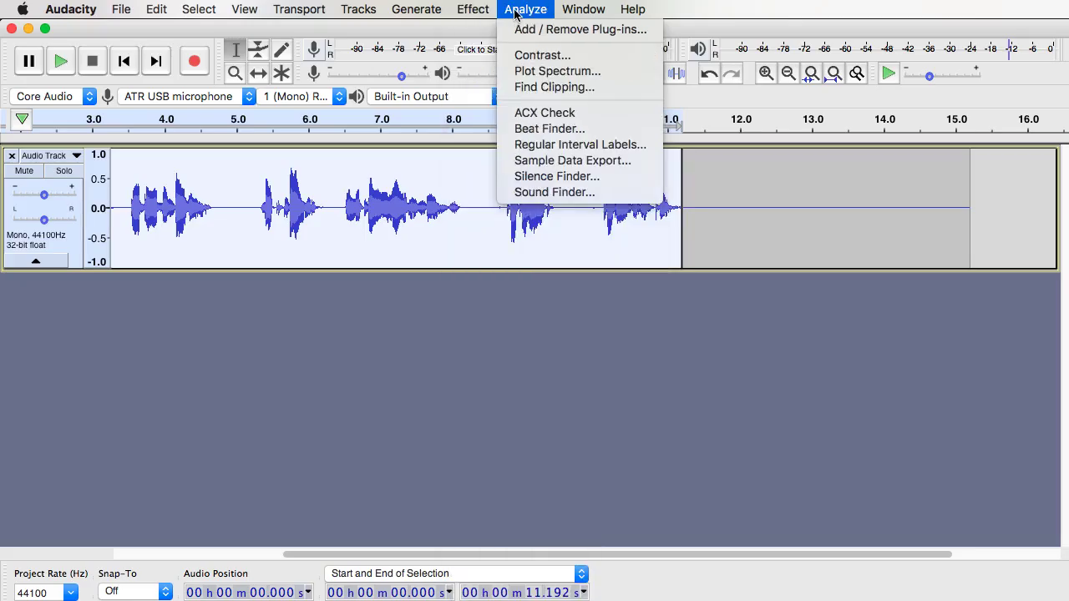
mouse_move(473, 9)
left_click(502, 597)
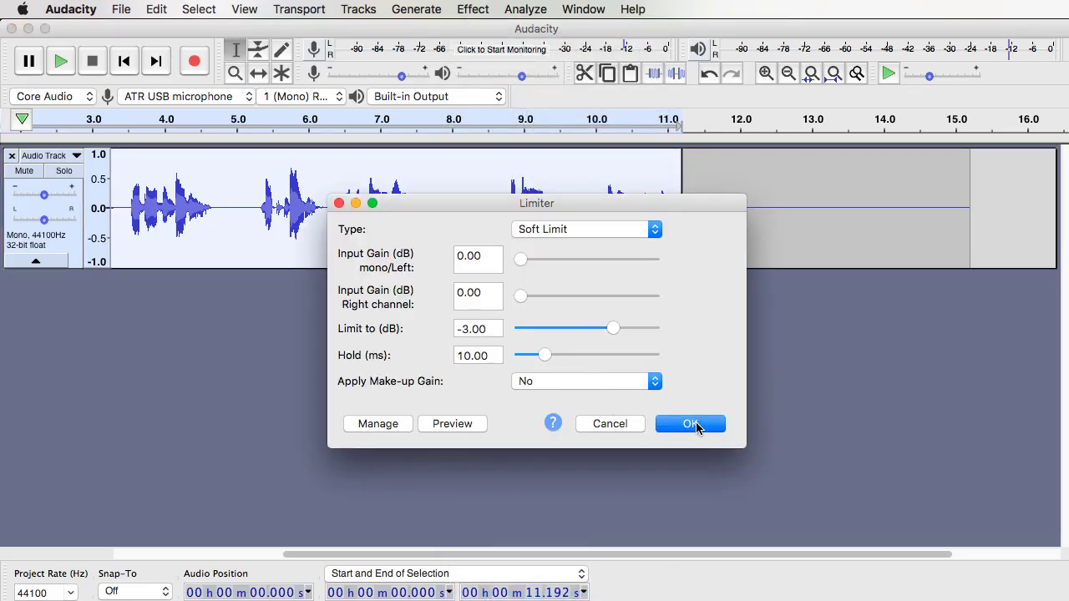
left_click(691, 425)
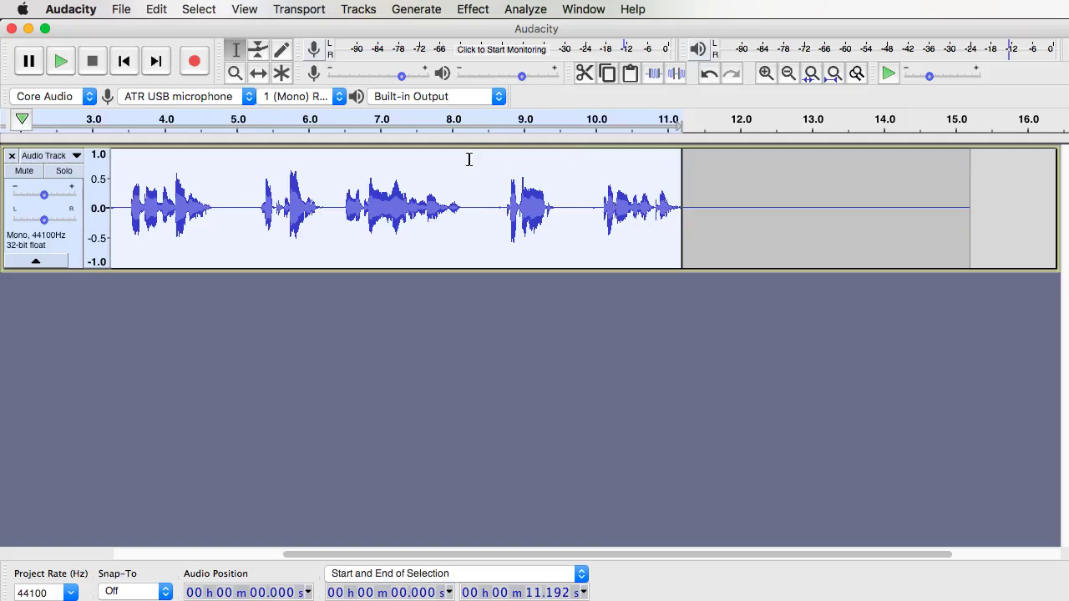
Run ACX Check on the selected speech clip, review the peak, RMS and noise floor results, and close the report
left_click(528, 11)
left_click(541, 112)
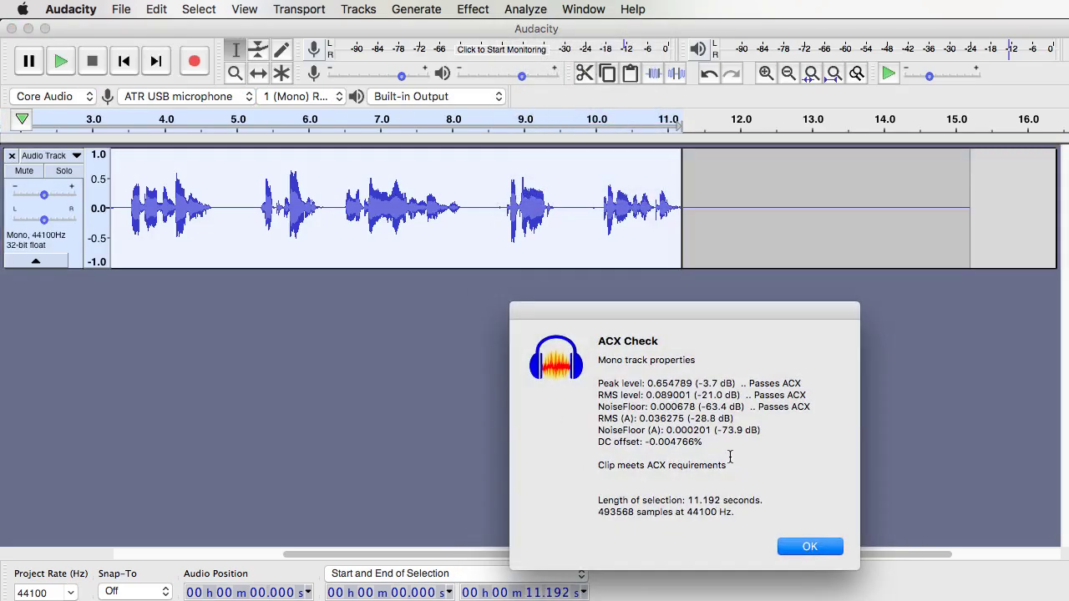
left_click_drag(730, 458, 739, 476)
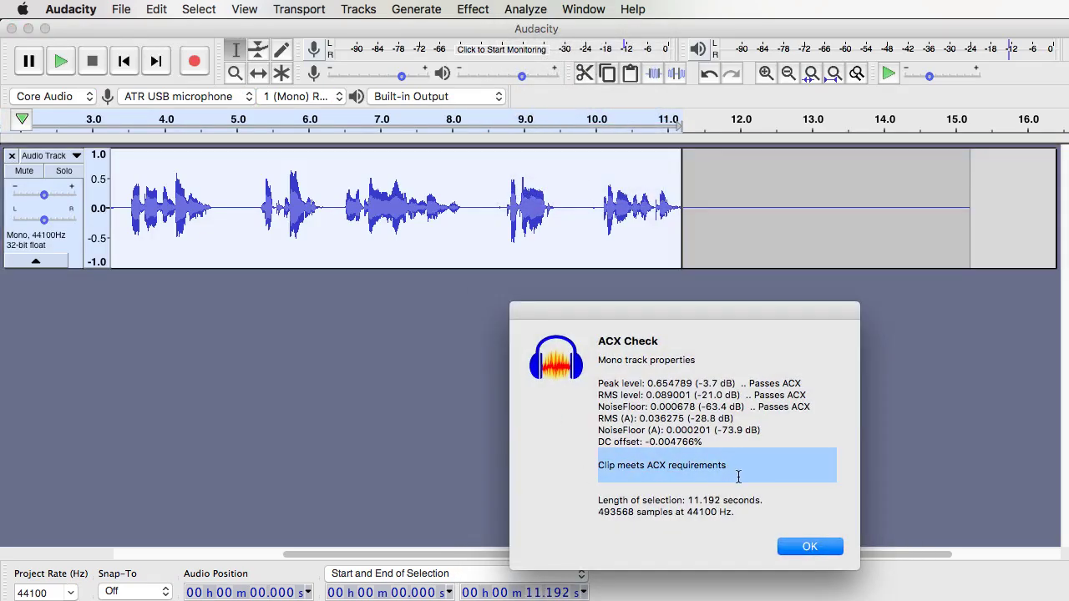
left_click(777, 487)
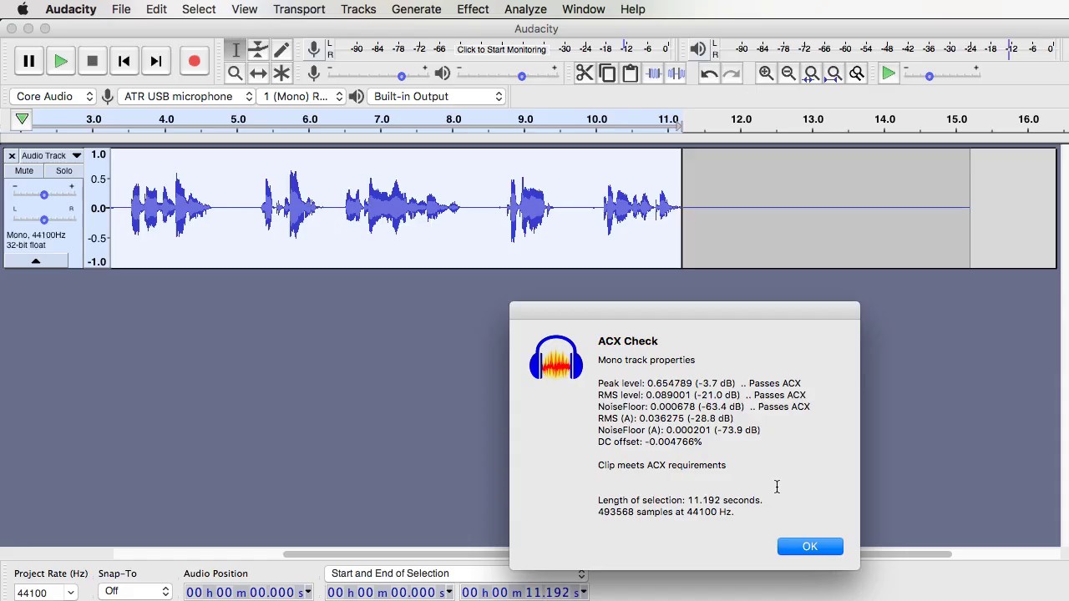
left_click(802, 547)
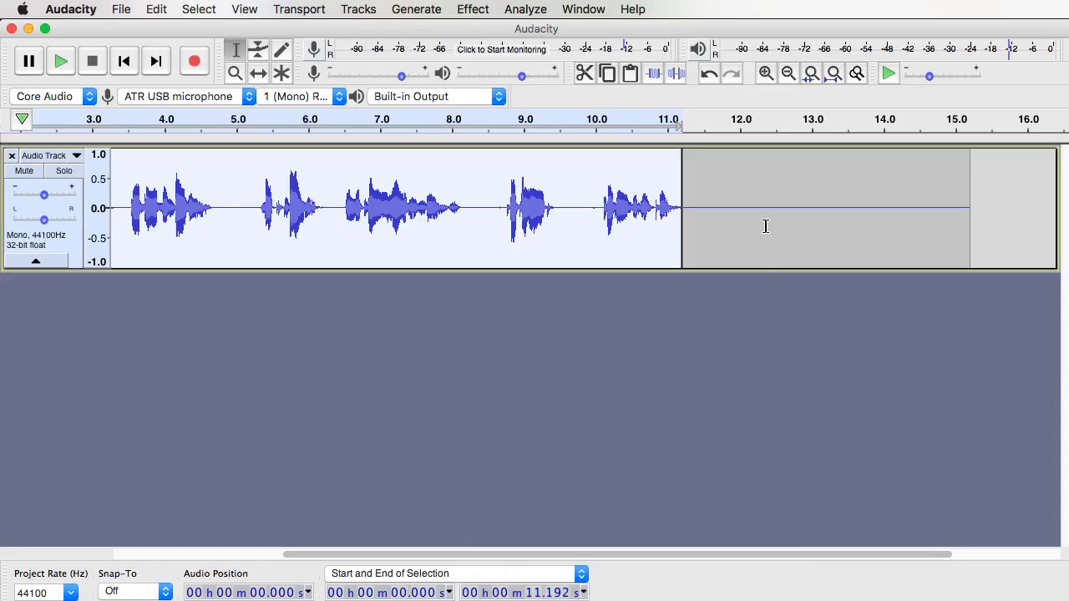
Inspect the silence clip at the end and the gap before the first word, leaving the cursor at about 5.19 s
left_click(766, 201)
double_click(764, 197)
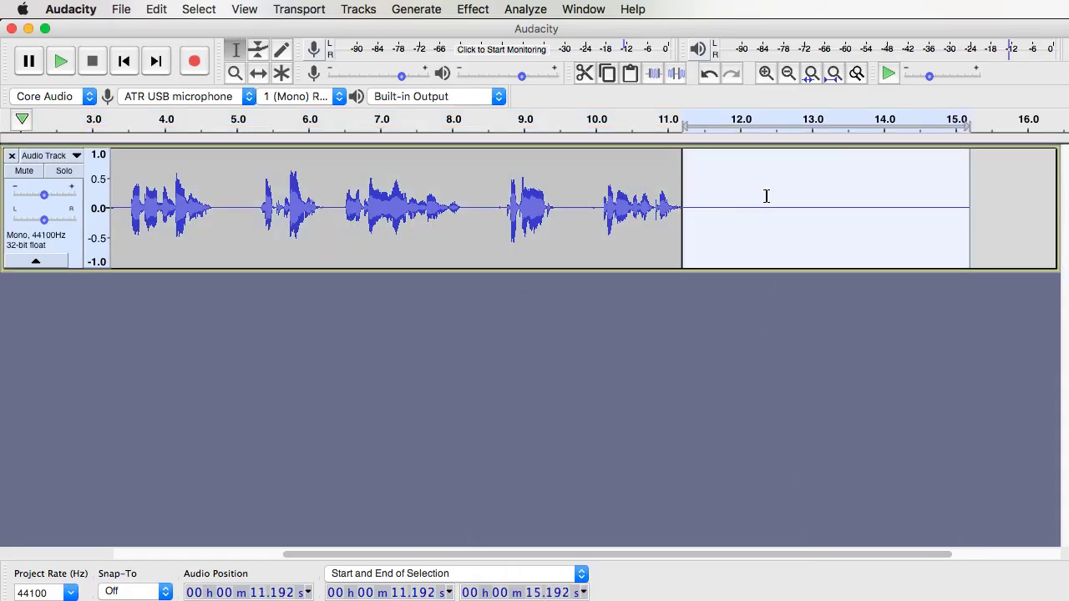
scroll(434, 155, "left", 5)
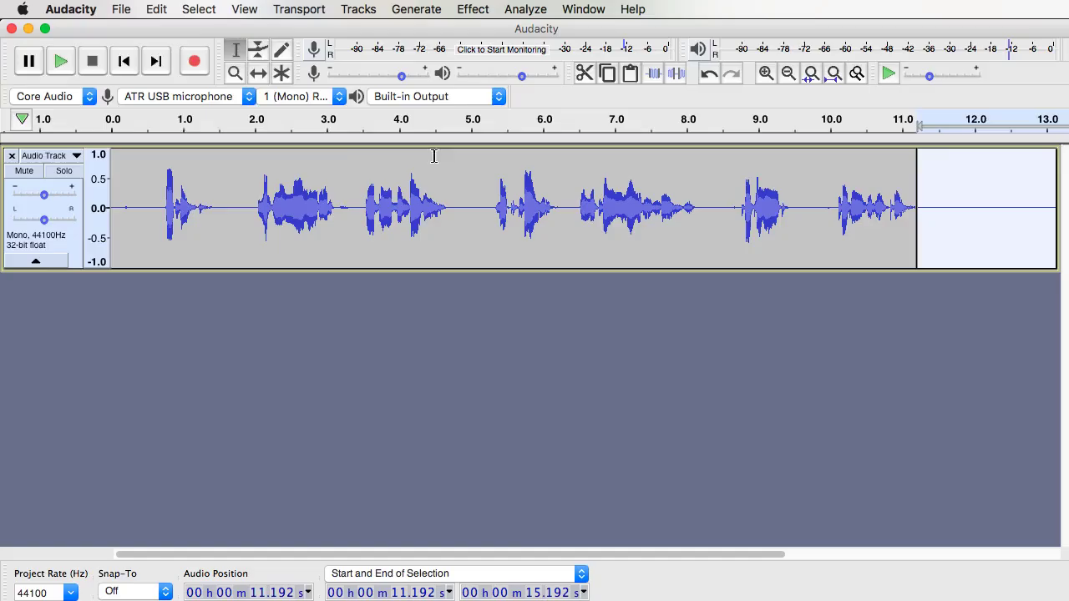
double_click(132, 178)
left_click(155, 197)
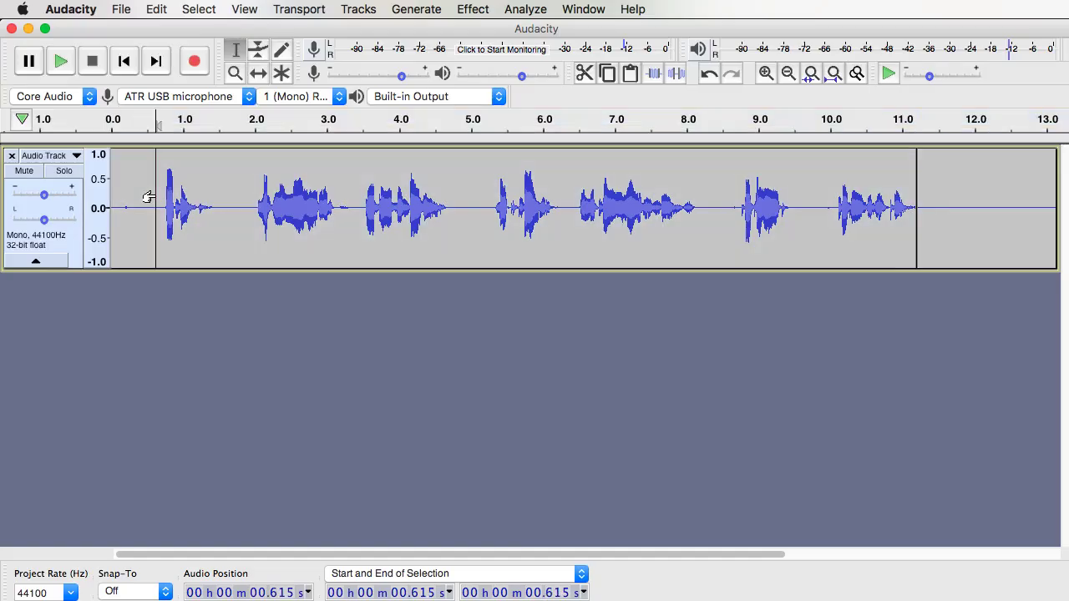
left_click(484, 218)
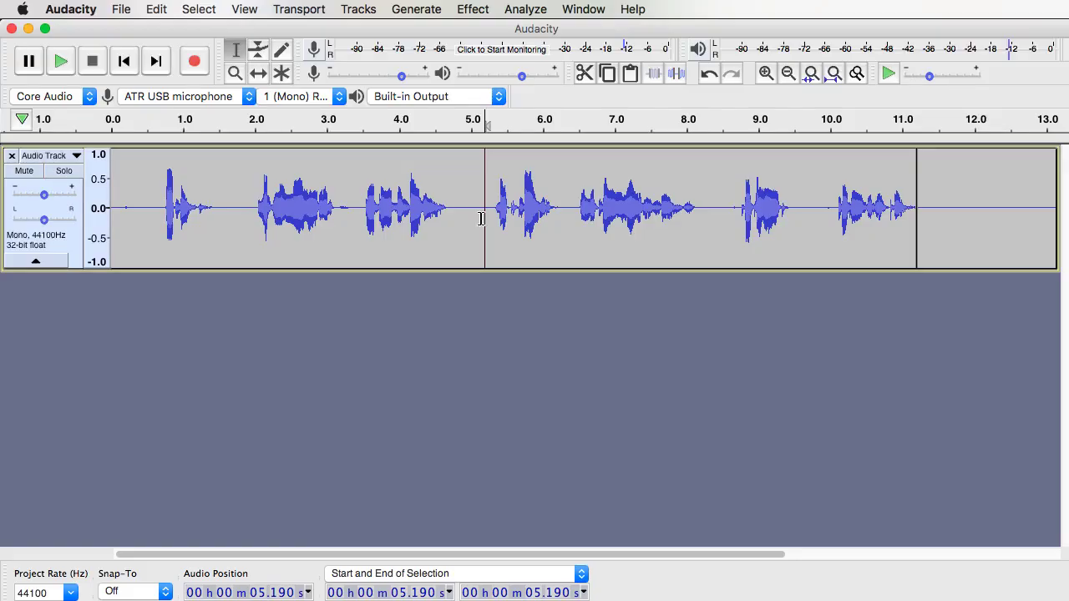
Rename the audio track as utr-001-copyright
left_click(79, 158)
left_click(72, 168)
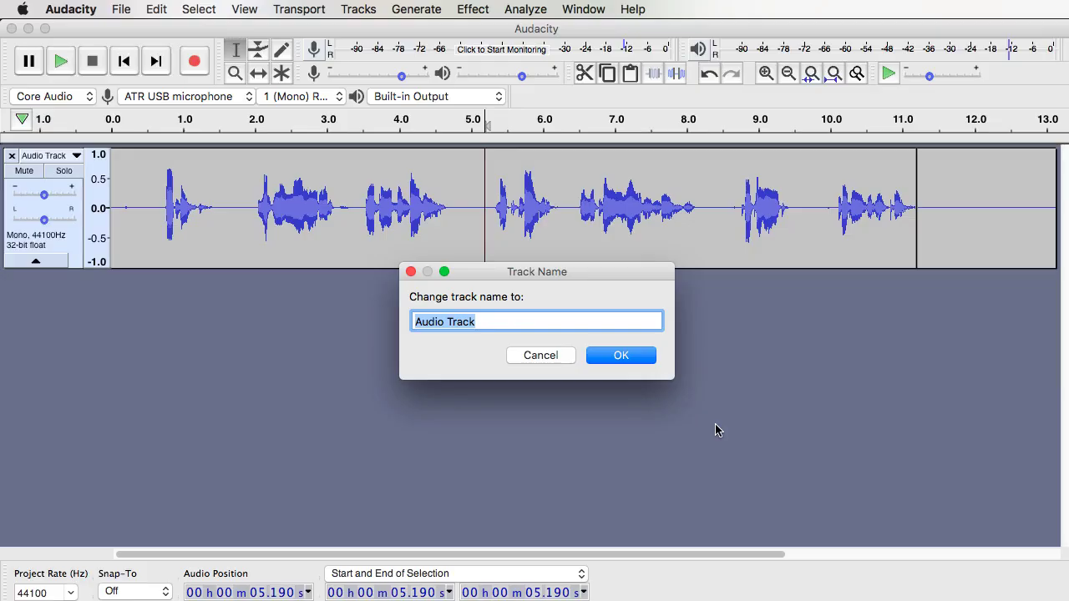
type("utr")
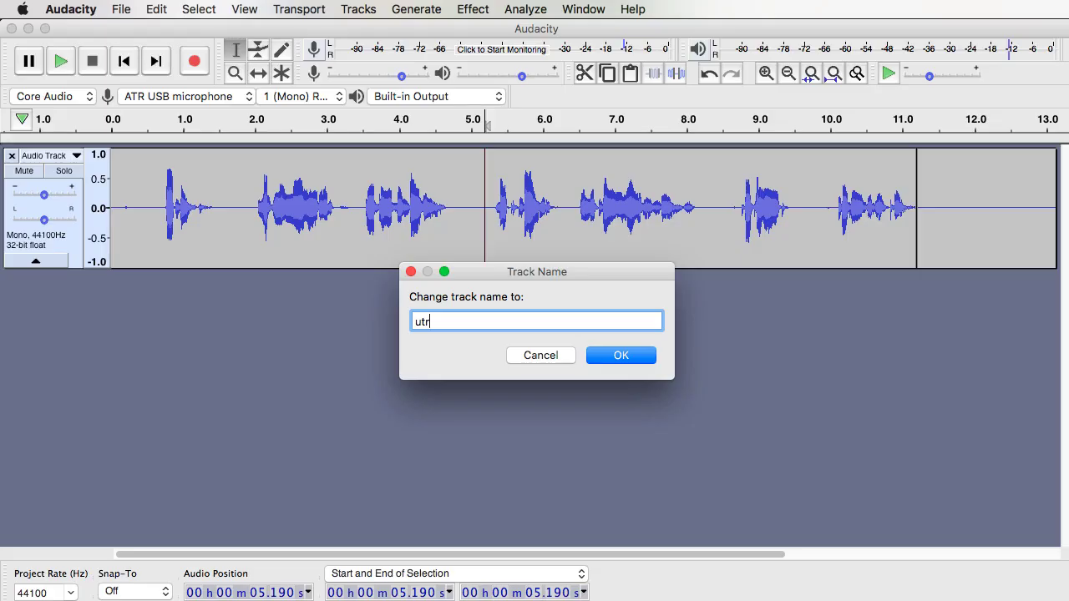
type("-001-copyright")
key("Return")
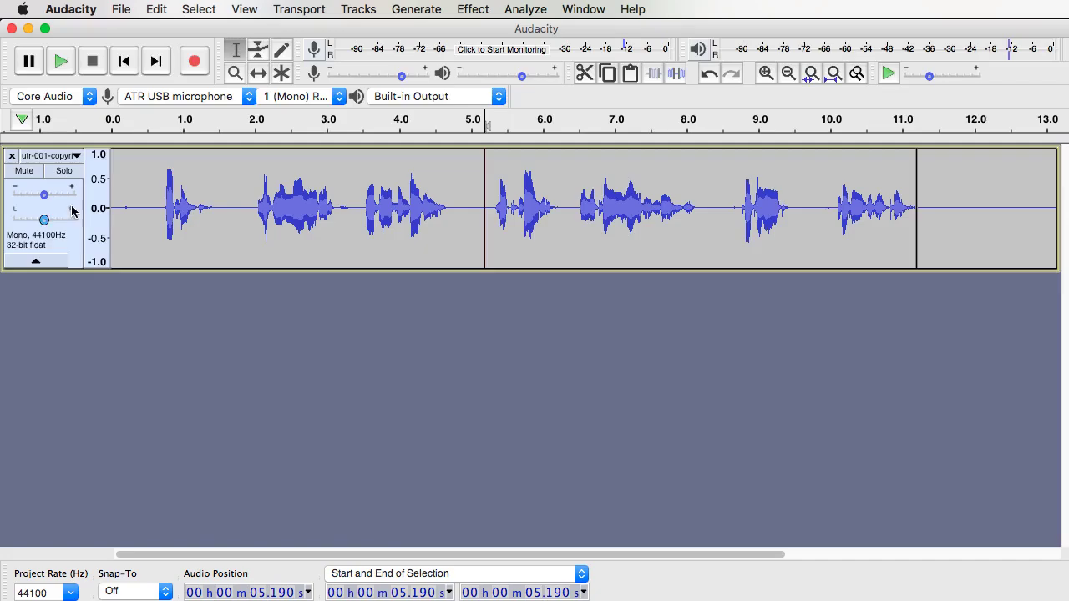
Mute the utr-001-copyright track and collapse it
left_click(29, 173)
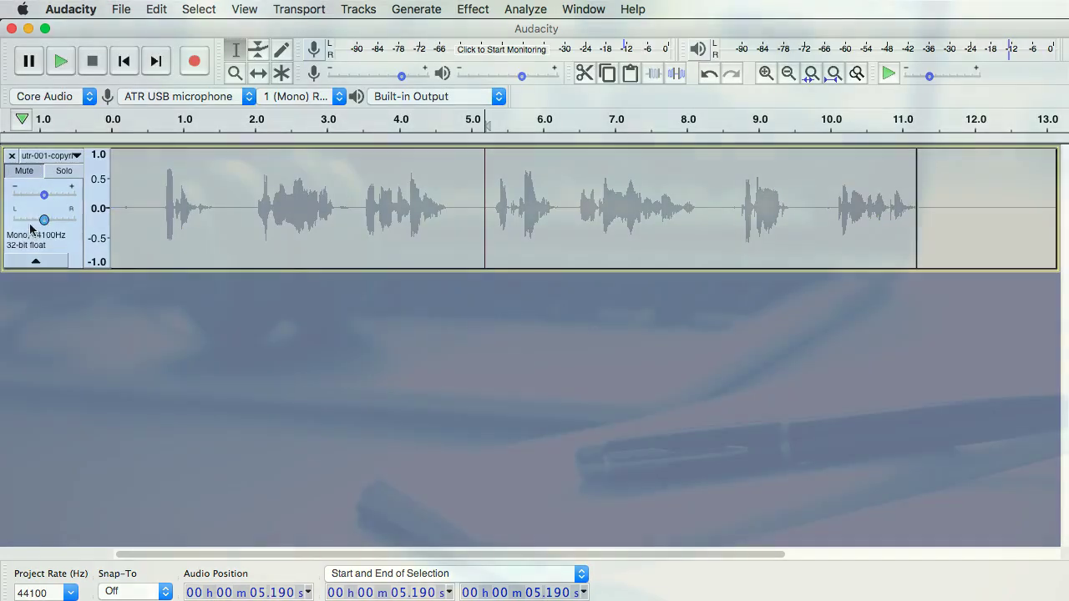
left_click(35, 261)
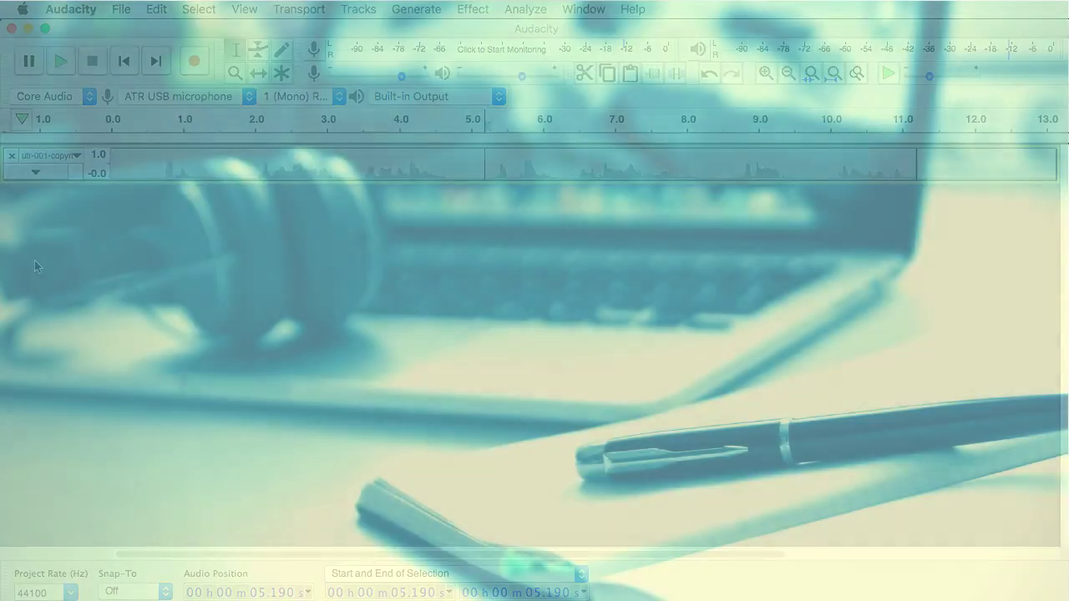